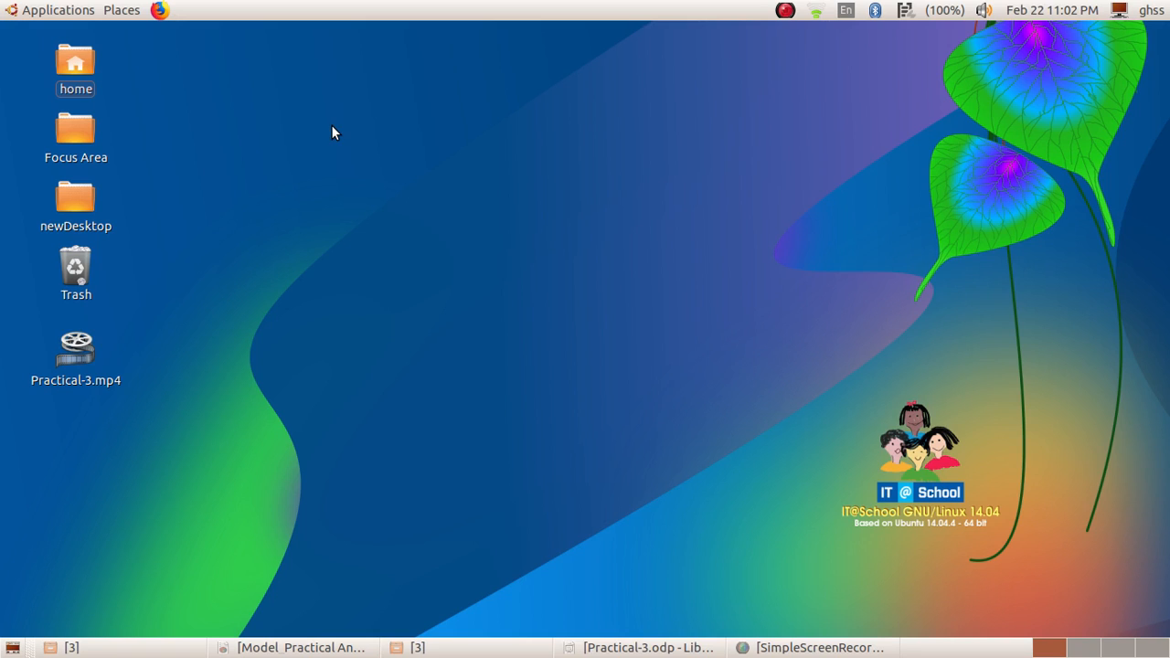
- Open a new LibreOffice Calc spreadsheet and widen column A to about twice its default width
{"action": "left_click", "coordinate": [52, 11]}
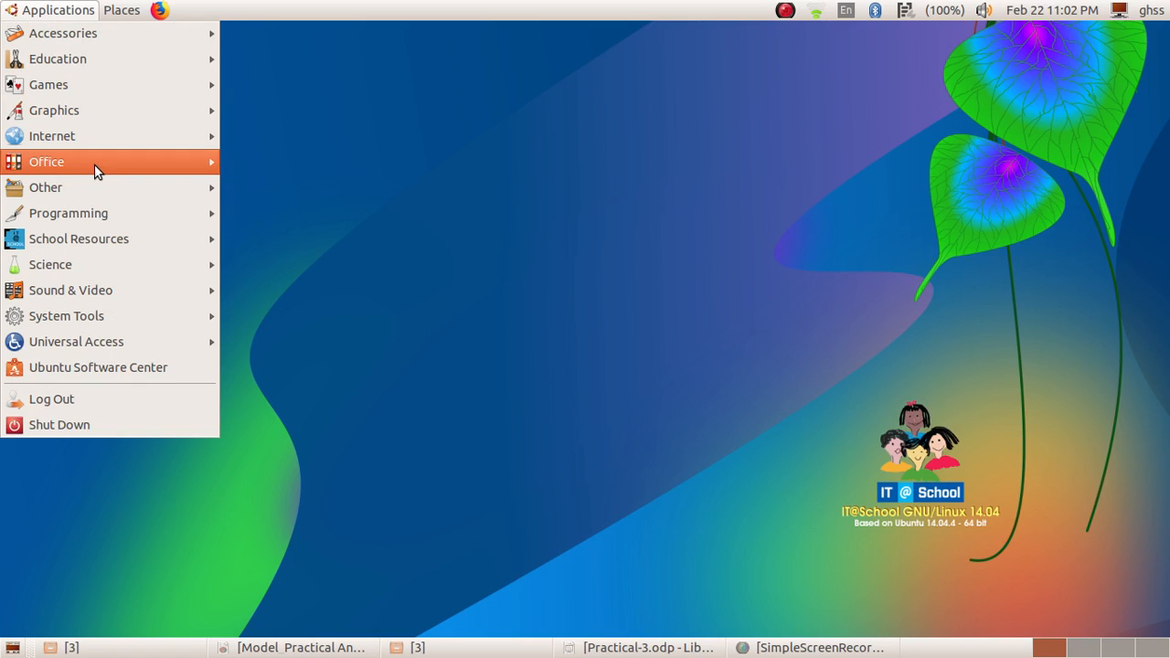
{"action": "mouse_move", "coordinate": [100, 165]}
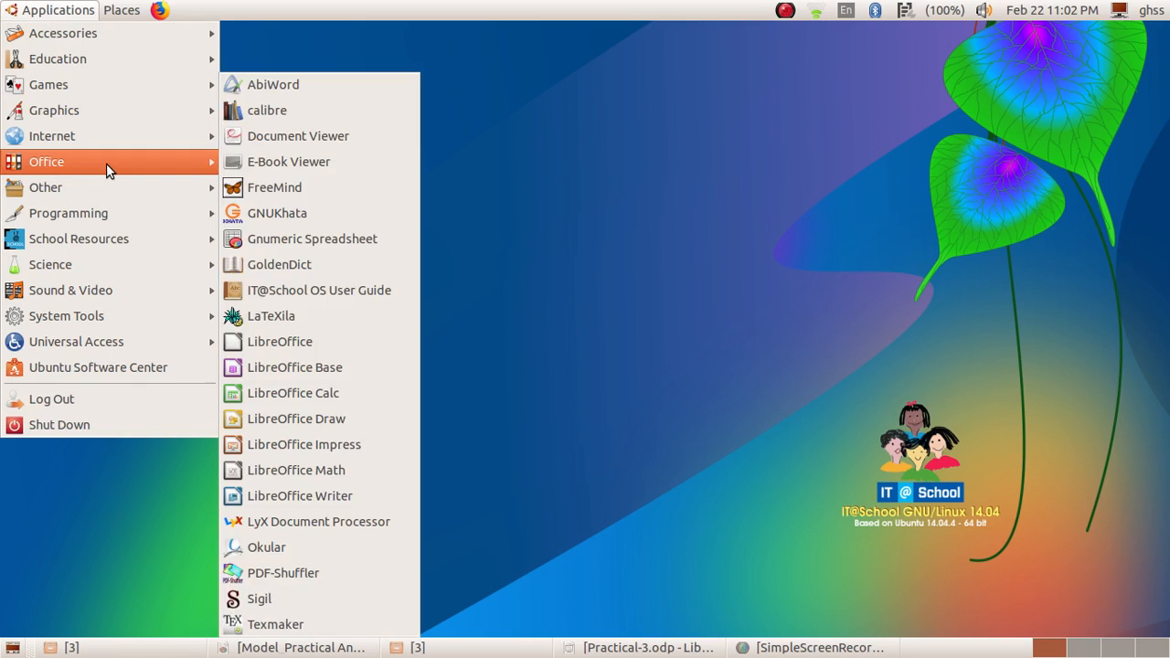
{"action": "left_click", "coordinate": [338, 393]}
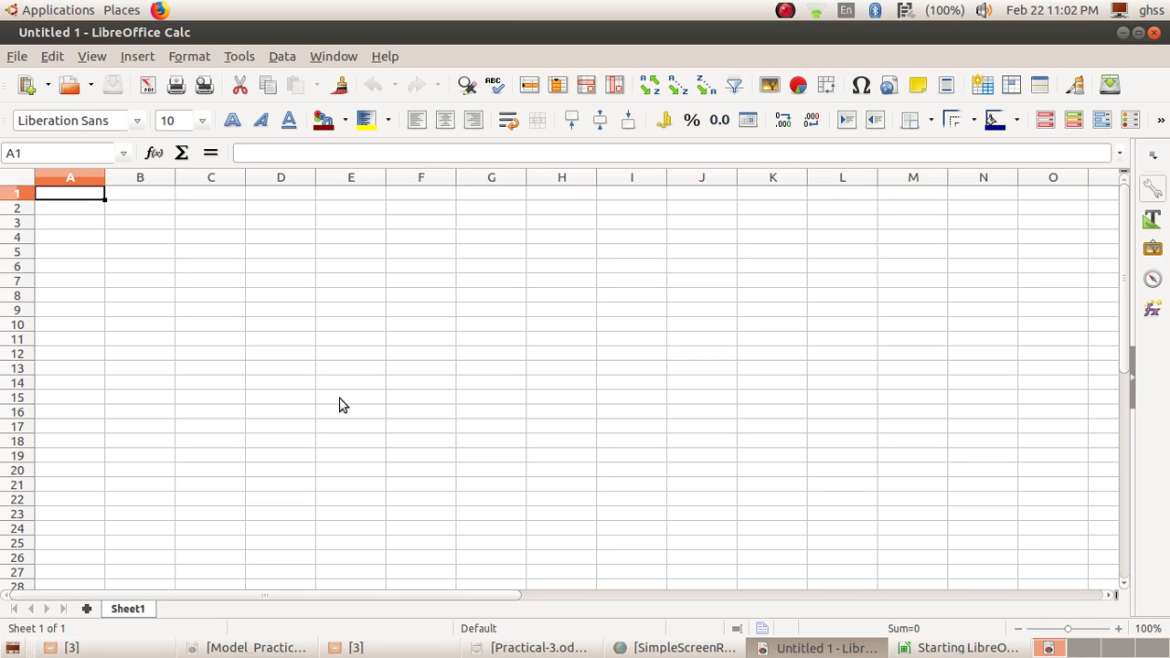
{"action": "left_click", "coordinate": [340, 402]}
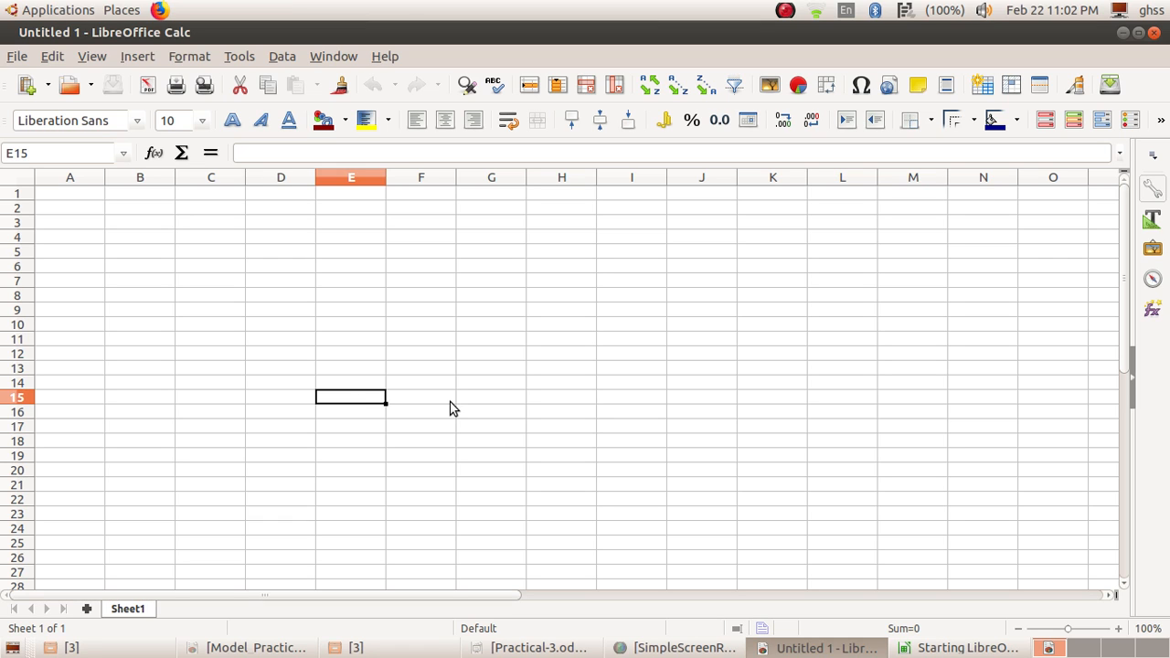
{"action": "left_click_drag", "start_coordinate": [105, 178], "coordinate": [185, 175]}
{"action": "left_click", "coordinate": [245, 200]}
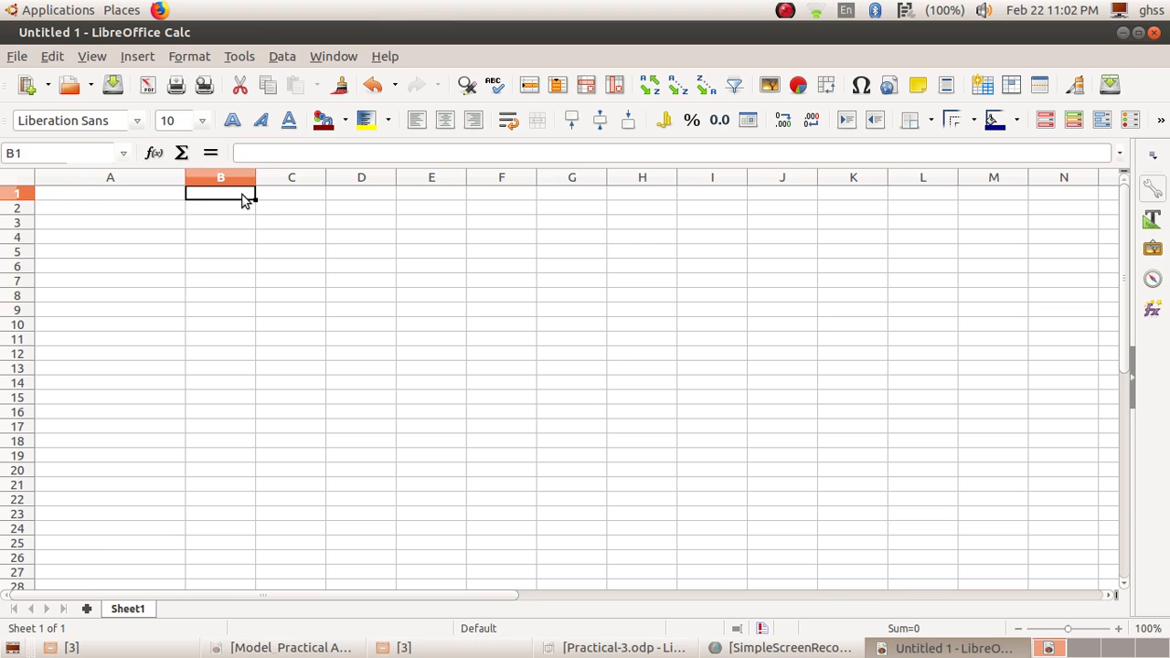
- Switch to Model_Practical Answers-3.ods and examine the number in B1 and the label cells A2 to A7 on Sheet2
{"action": "key", "text": "alt+Tab"}
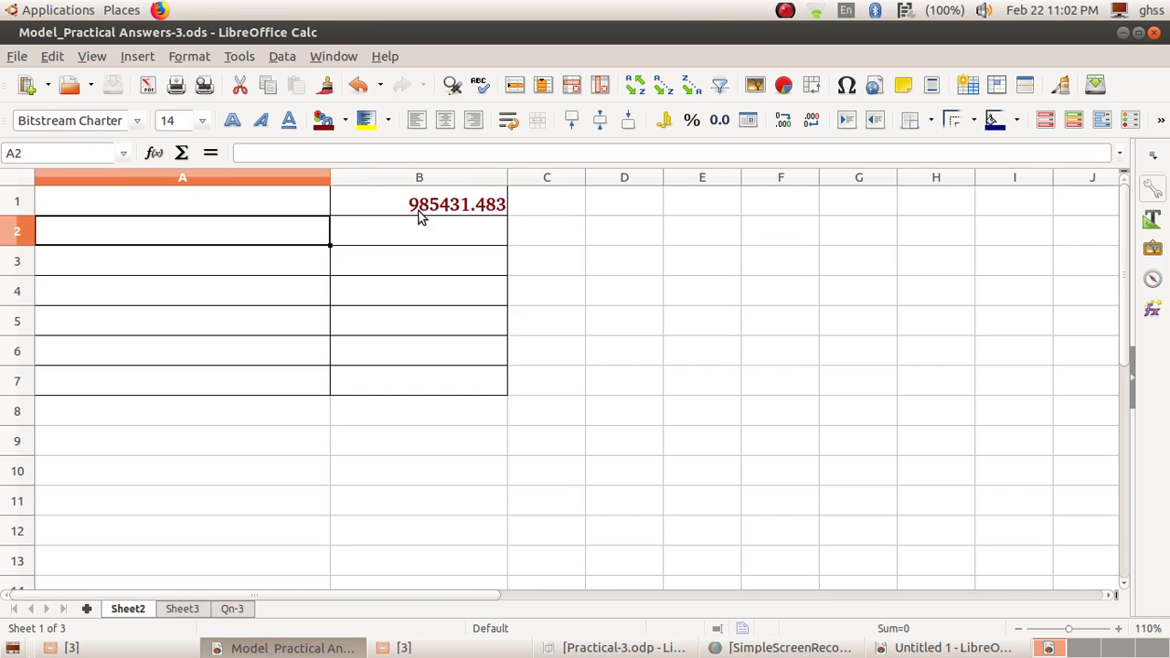
{"action": "left_click", "coordinate": [421, 208]}
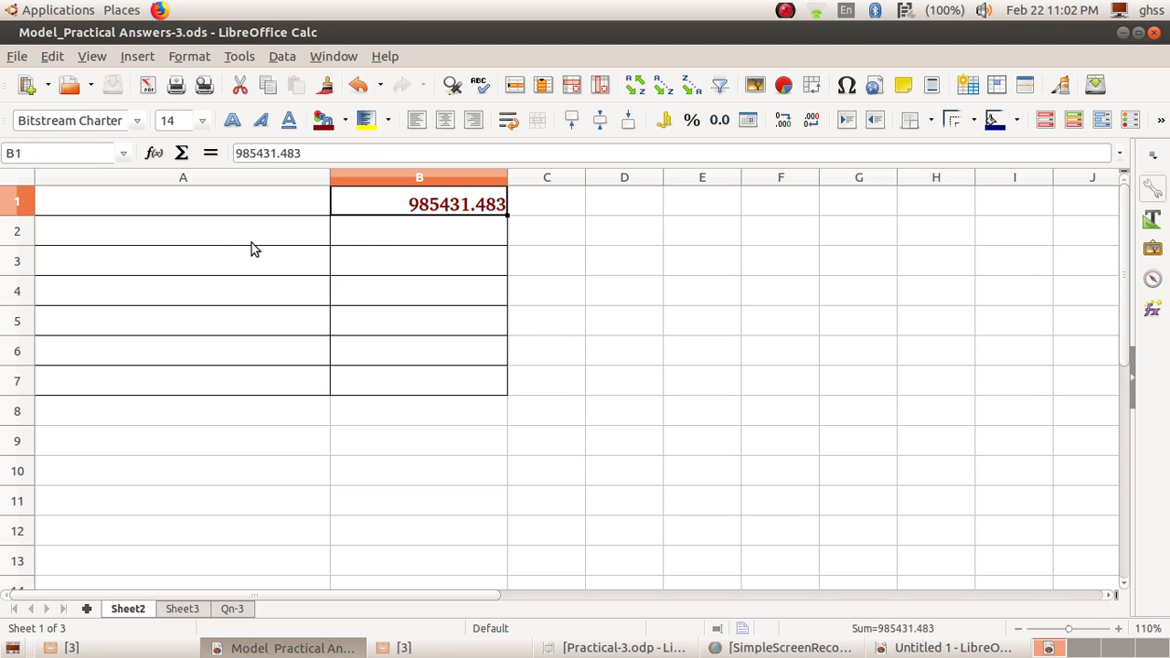
{"action": "left_click", "coordinate": [210, 258]}
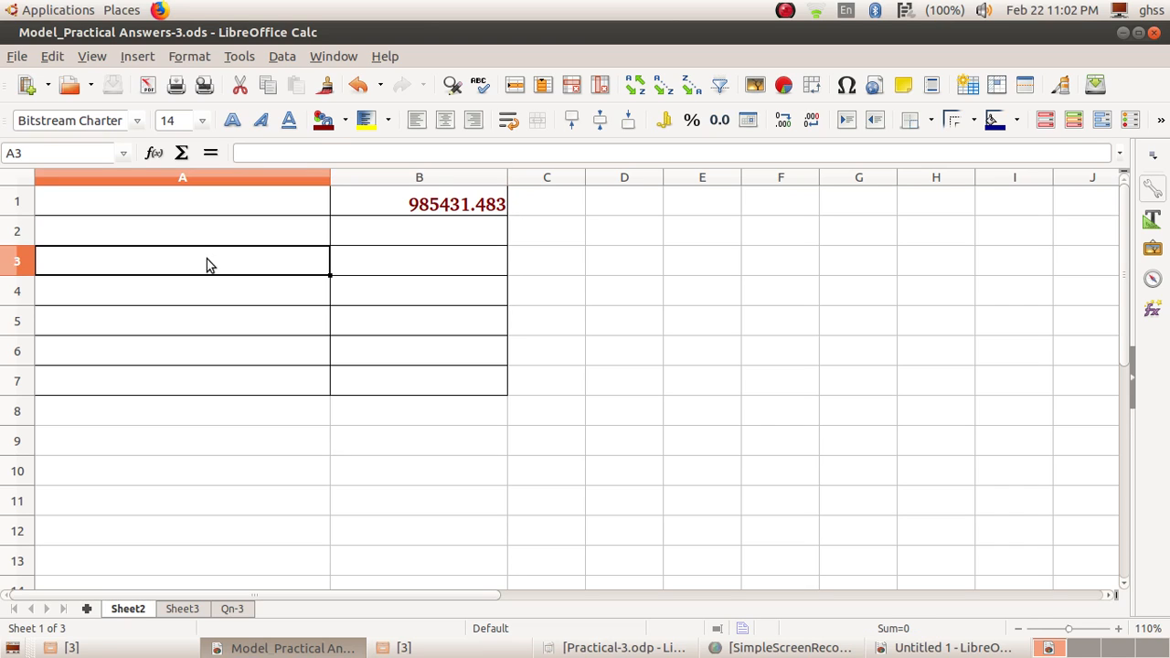
{"action": "left_click", "coordinate": [196, 241]}
{"action": "left_click", "coordinate": [191, 264]}
{"action": "left_click", "coordinate": [177, 297]}
{"action": "left_click", "coordinate": [166, 323]}
{"action": "left_click", "coordinate": [166, 356]}
{"action": "left_click", "coordinate": [166, 384]}
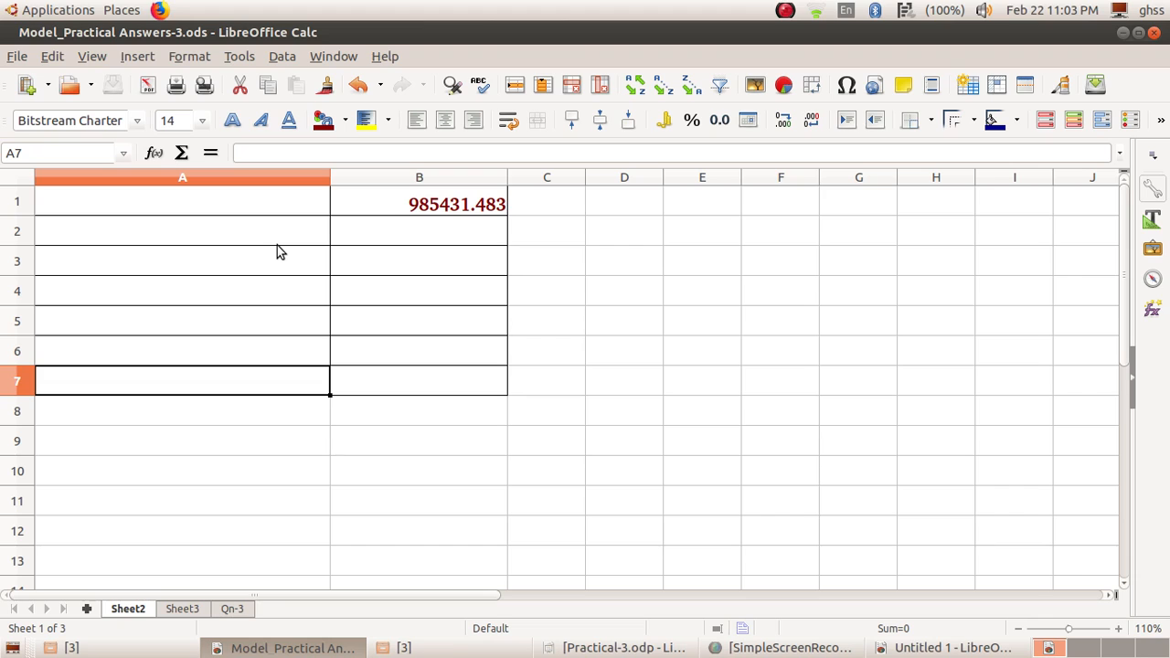
- On Sheet3, enter =ROUND(B1,0) in cell B2 to round the number to the nearest integer
{"action": "key", "text": "ctrl+Page_Down"}
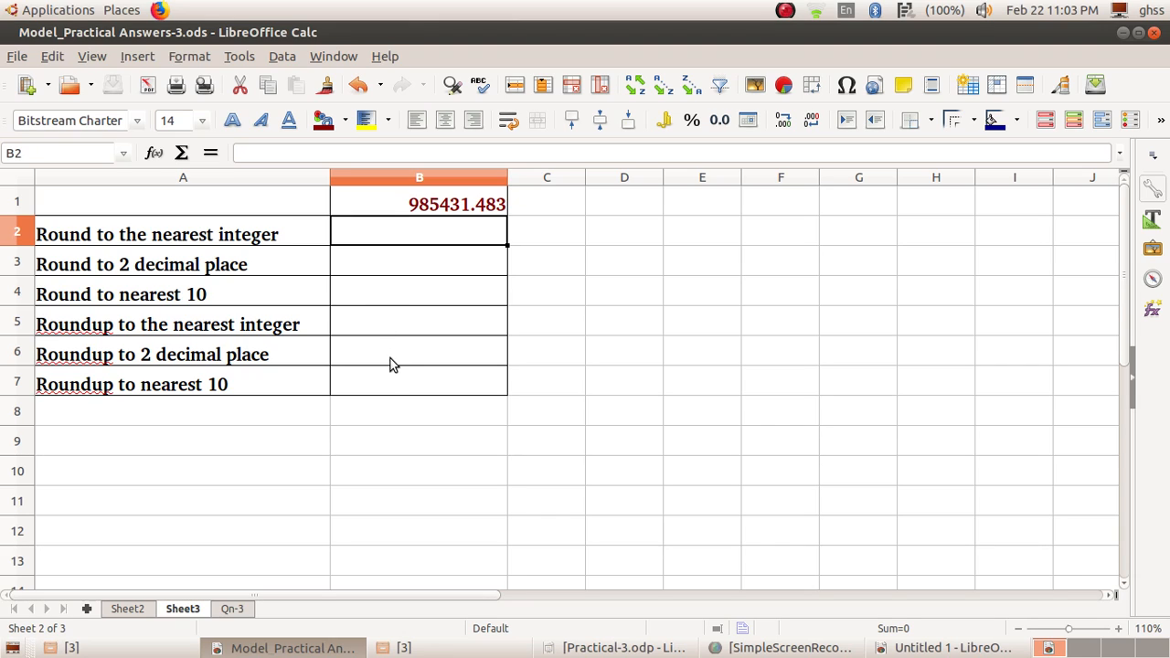
{"action": "left_click", "coordinate": [390, 389]}
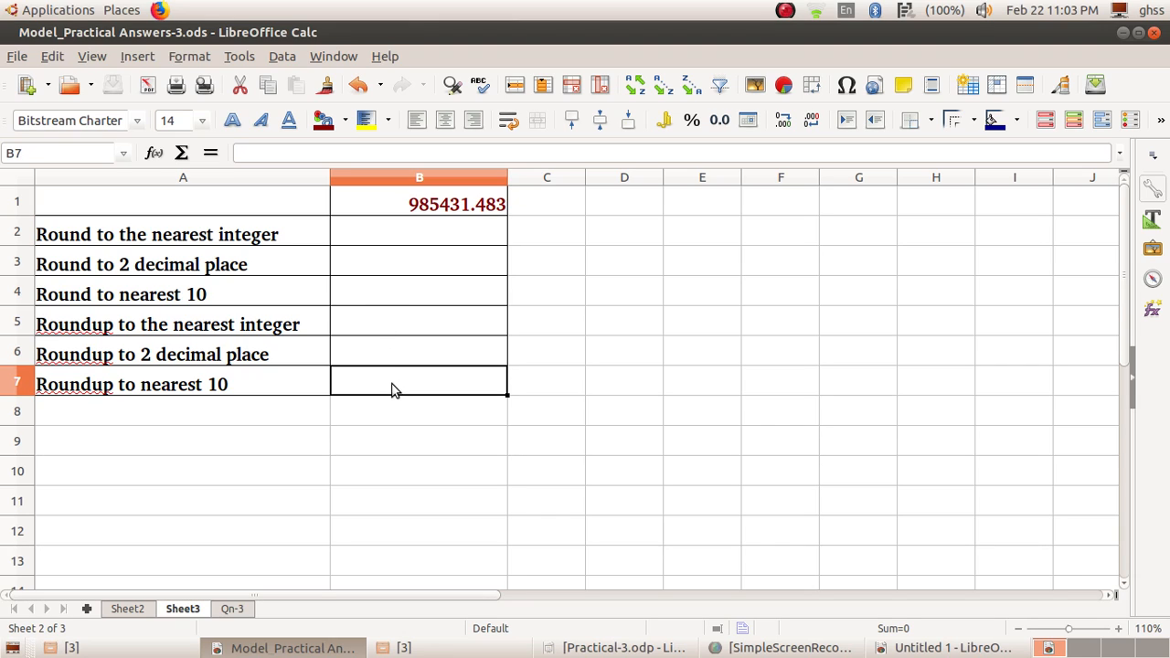
{"action": "left_click", "coordinate": [367, 242]}
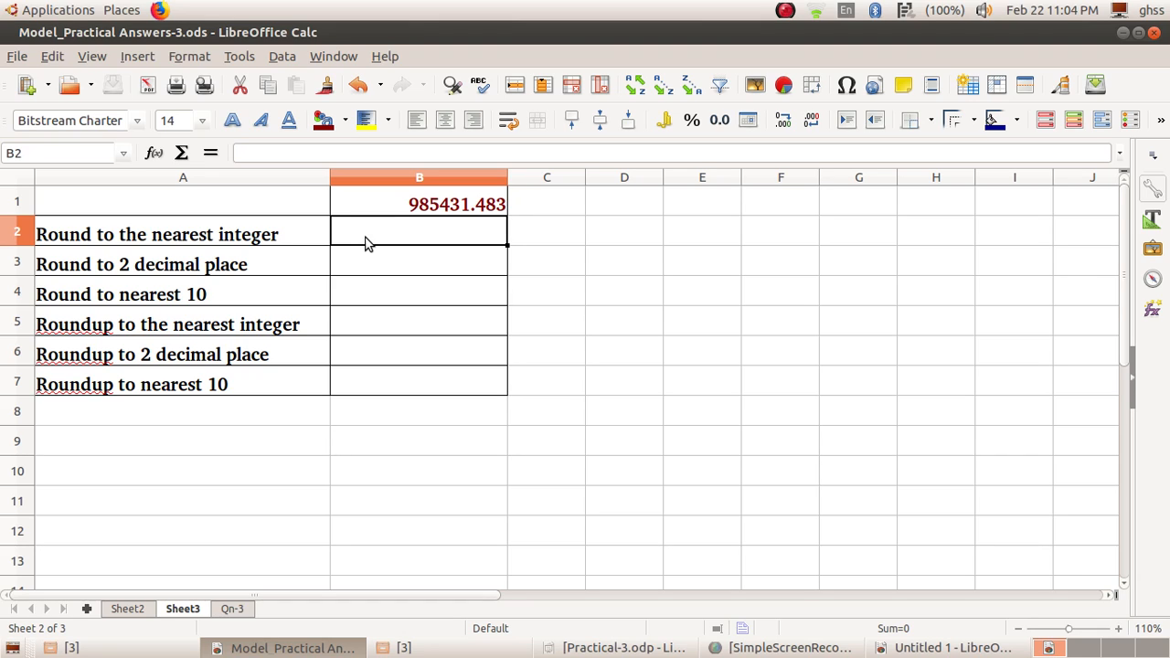
{"action": "type", "text": "="}
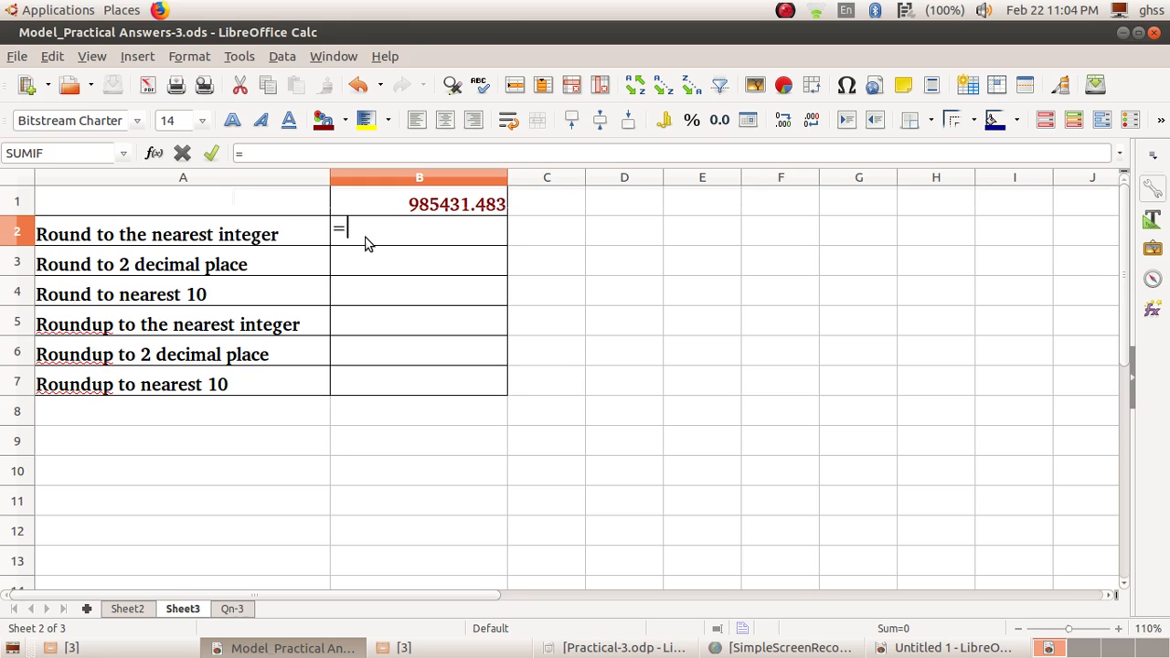
{"action": "type", "text": "ROUND"}
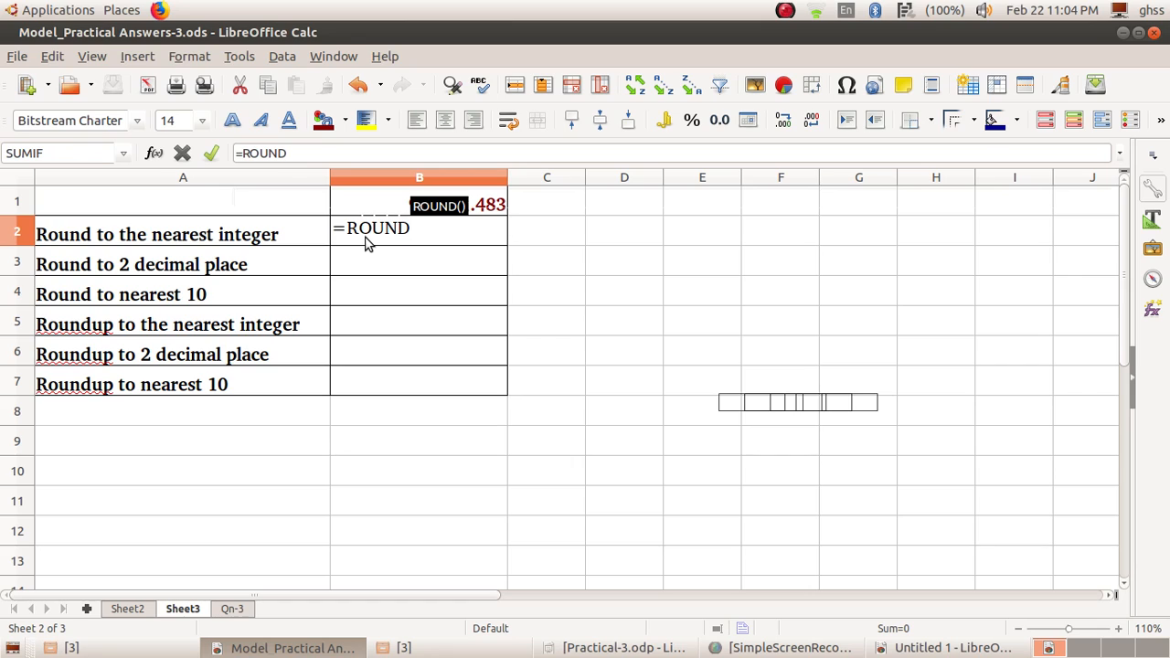
{"action": "key", "text": "Return"}
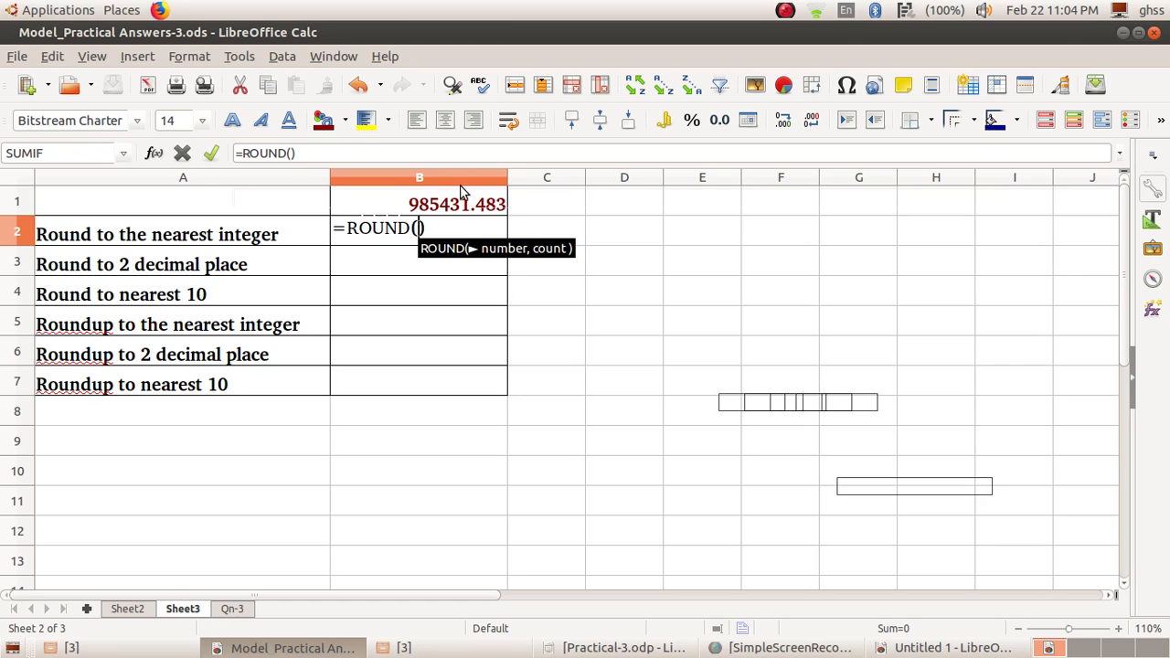
{"action": "left_click", "coordinate": [395, 205]}
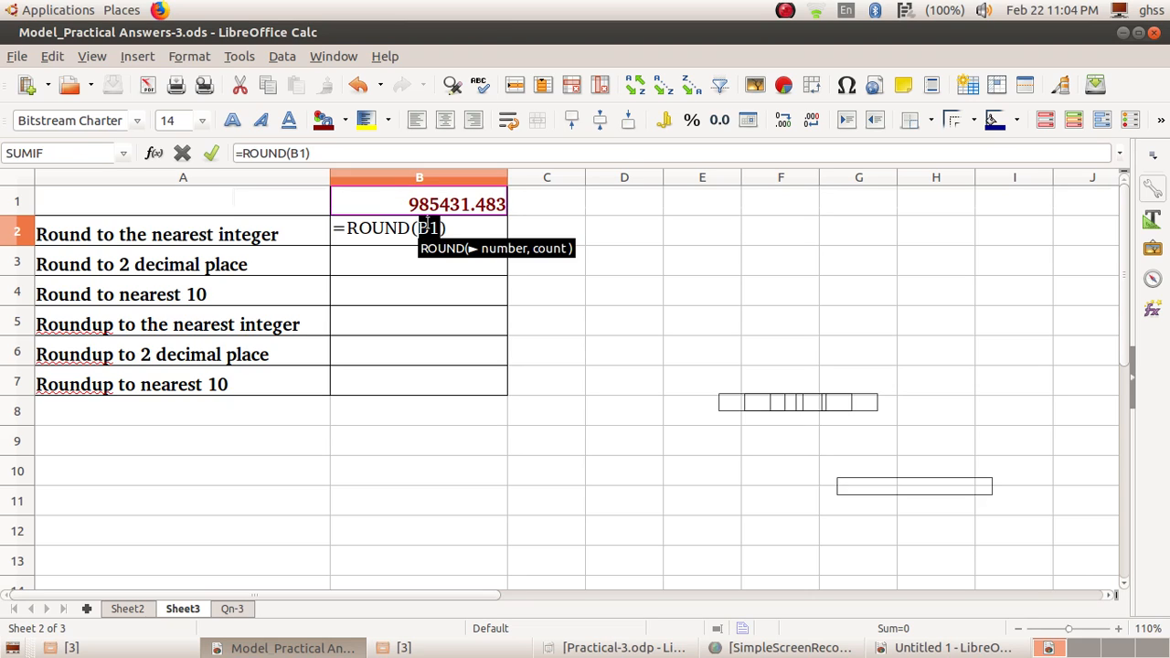
{"action": "type", "text": ","}
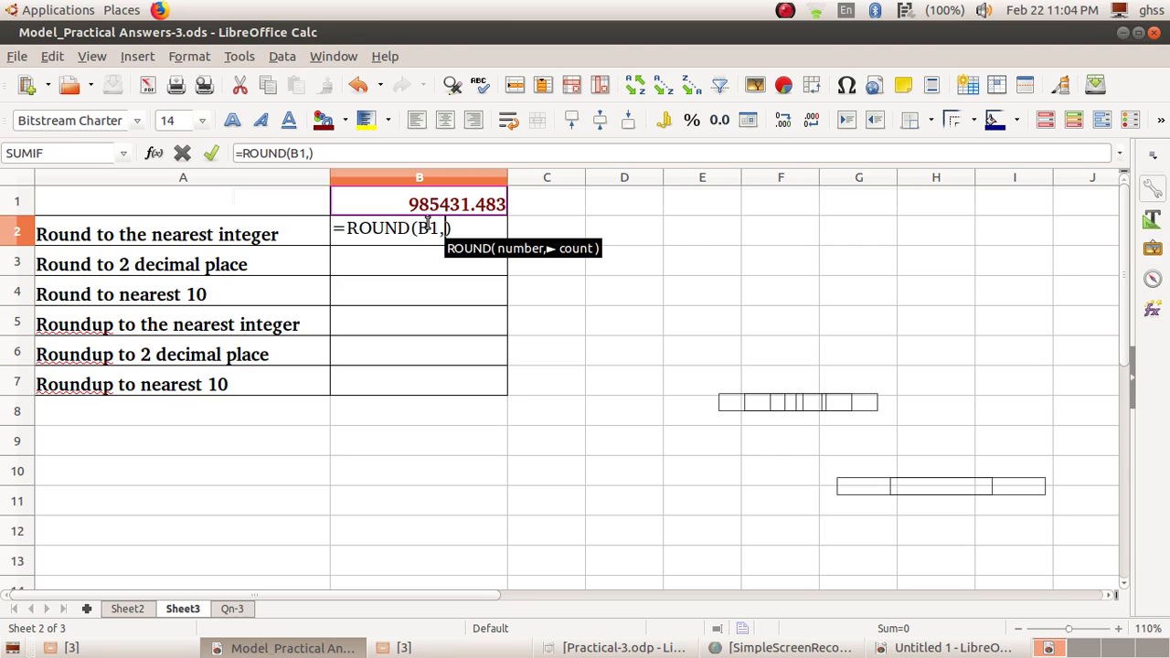
{"action": "type", "text": "0"}
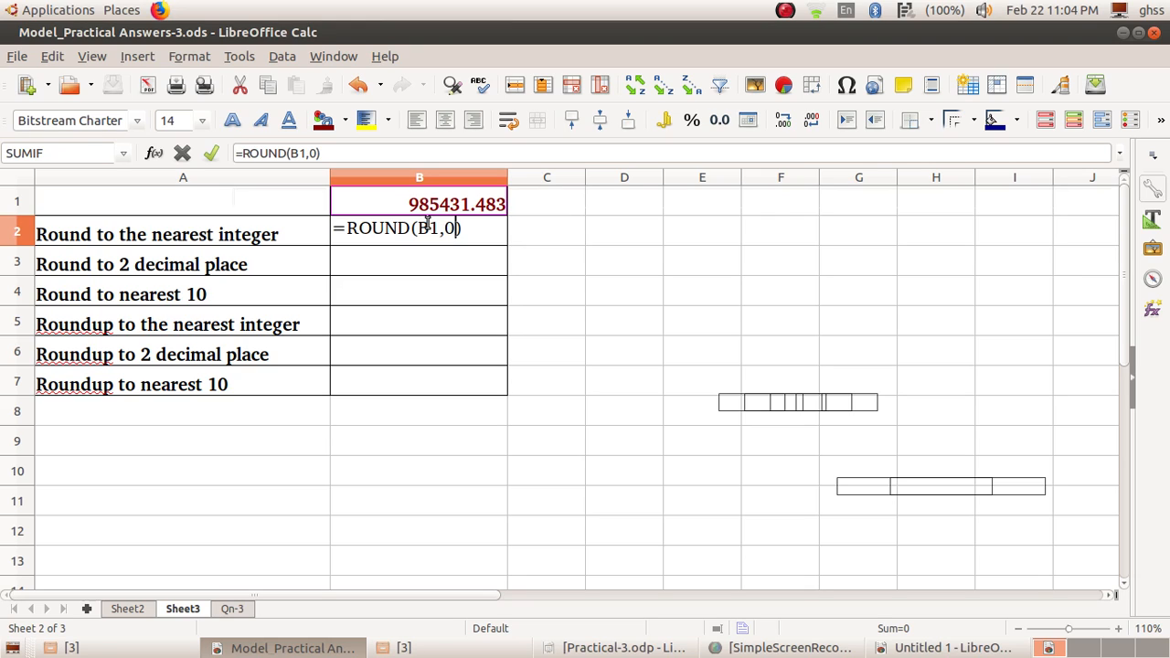
{"action": "key", "text": "Return"}
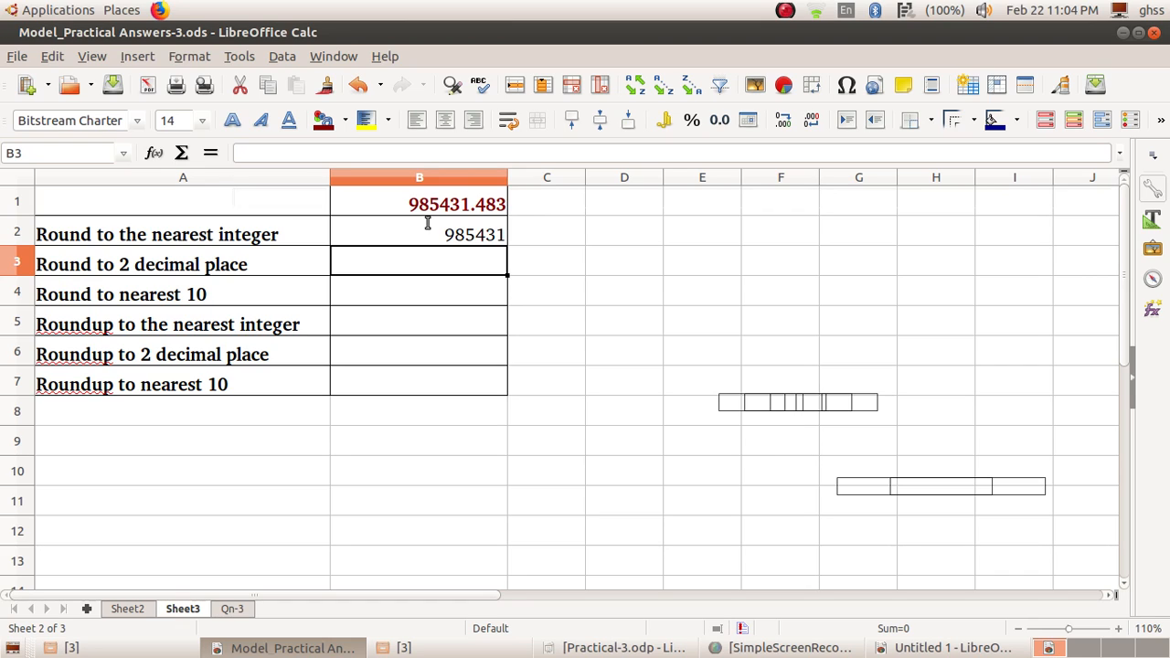
- Enter =ROUND(B1,2) in cell B3 to round the number to 2 decimal places
{"action": "type", "text": "=RO"}
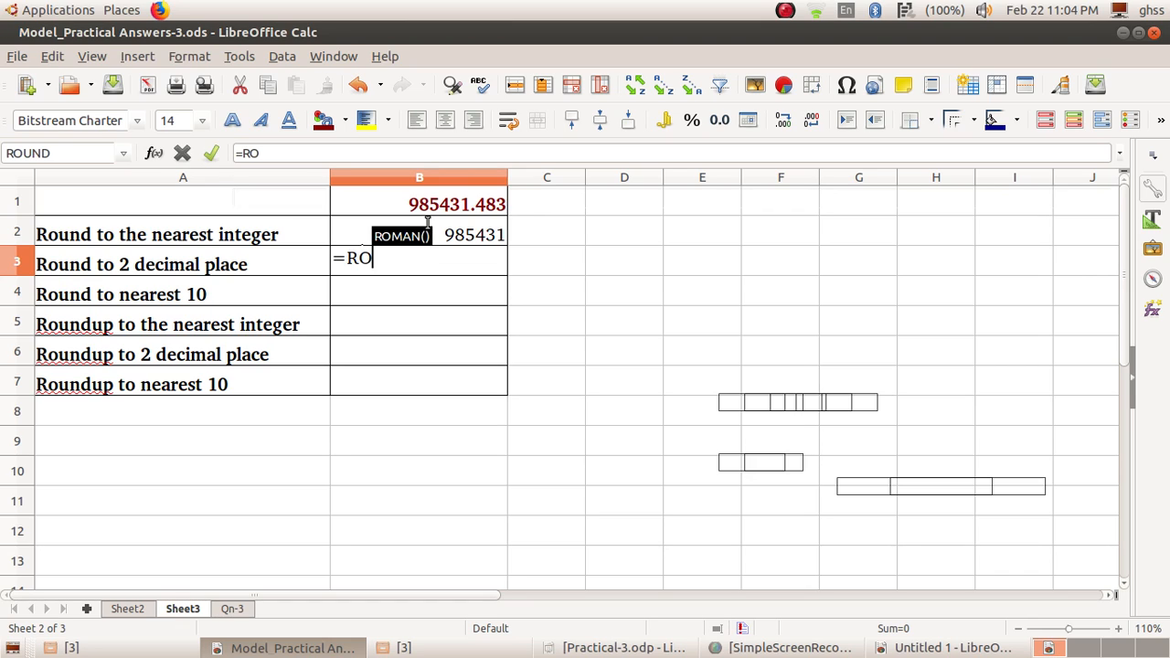
{"action": "type", "text": "UND"}
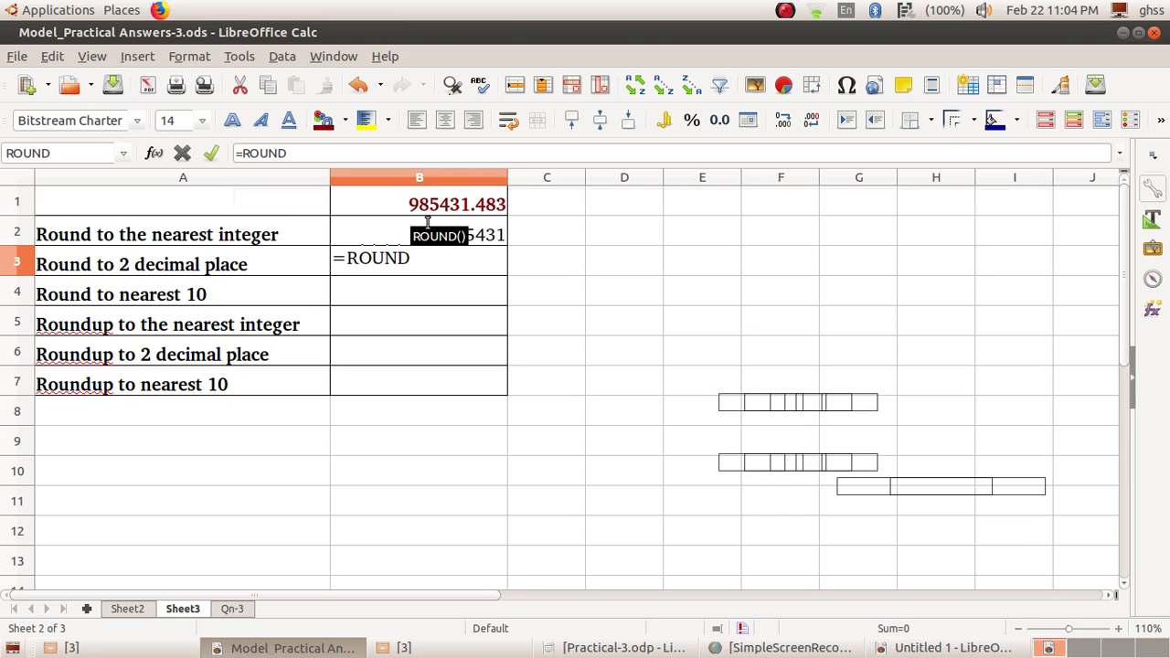
{"action": "key", "text": "Return"}
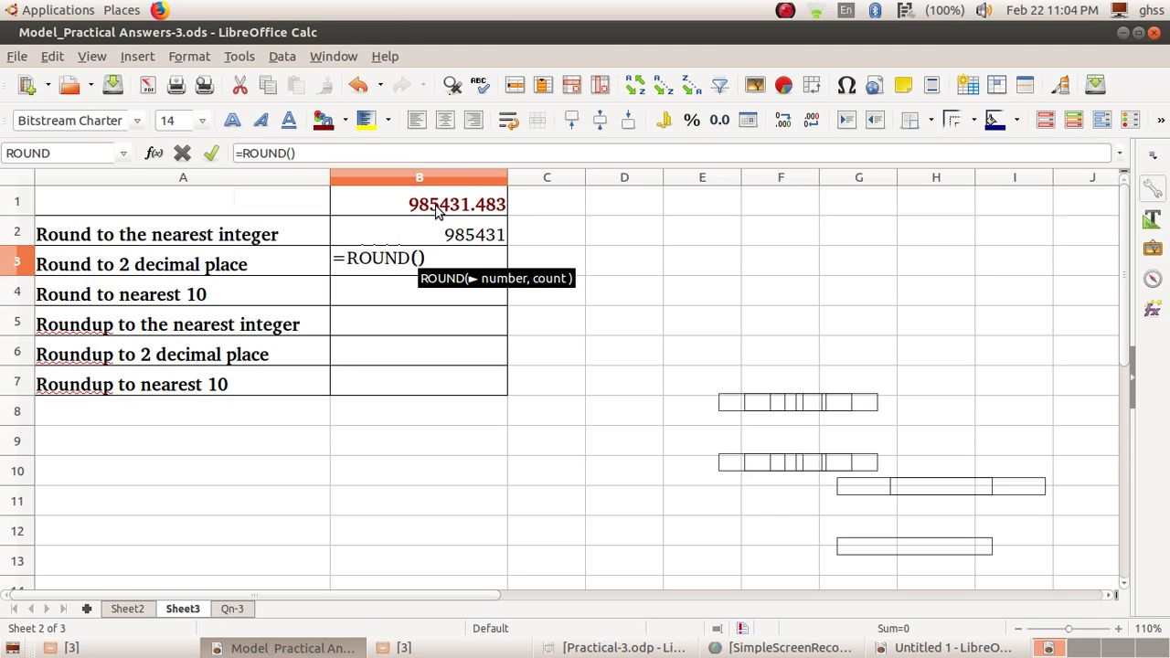
{"action": "left_click", "coordinate": [437, 210]}
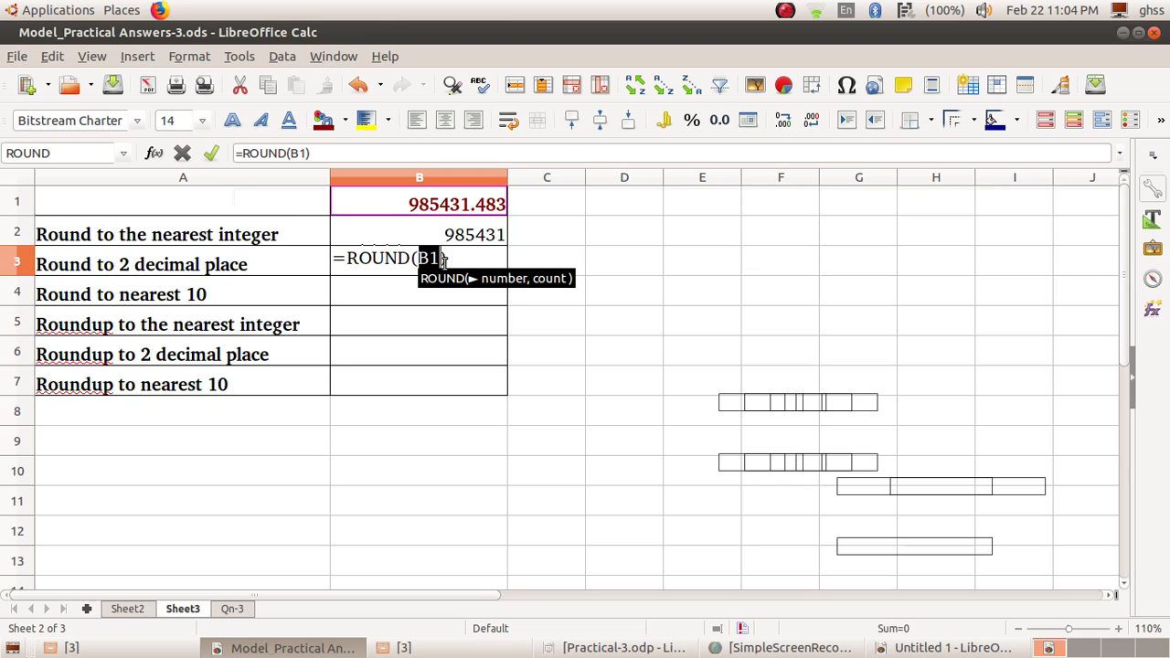
{"action": "type", "text": ","}
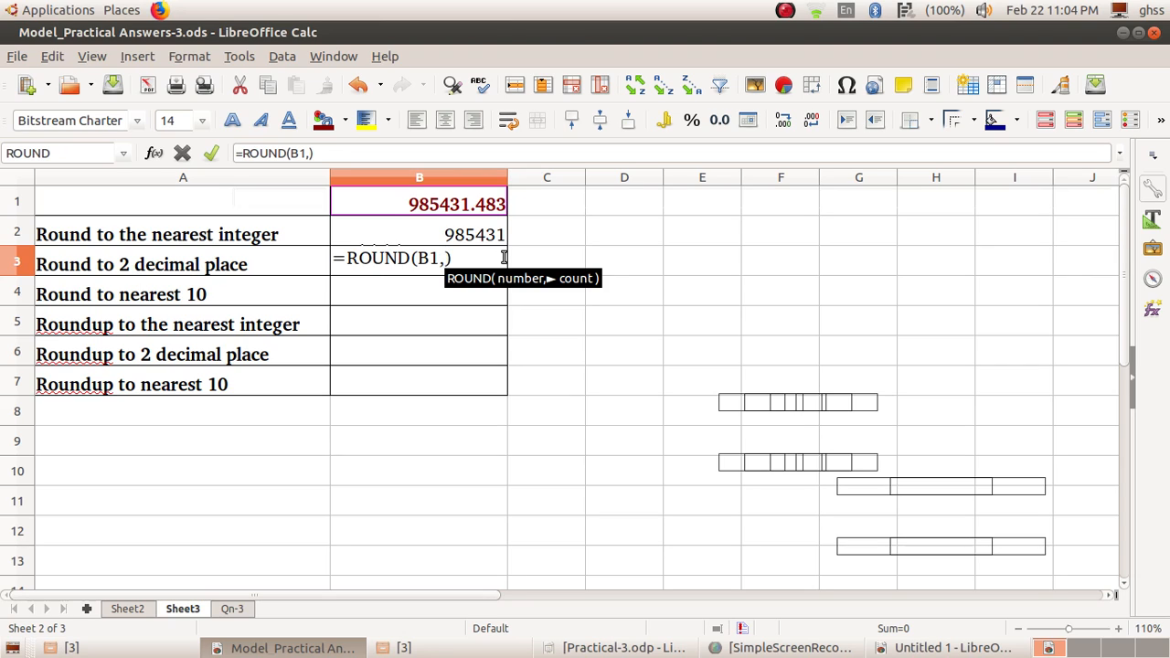
{"action": "type", "text": "2"}
{"action": "key", "text": "Return"}
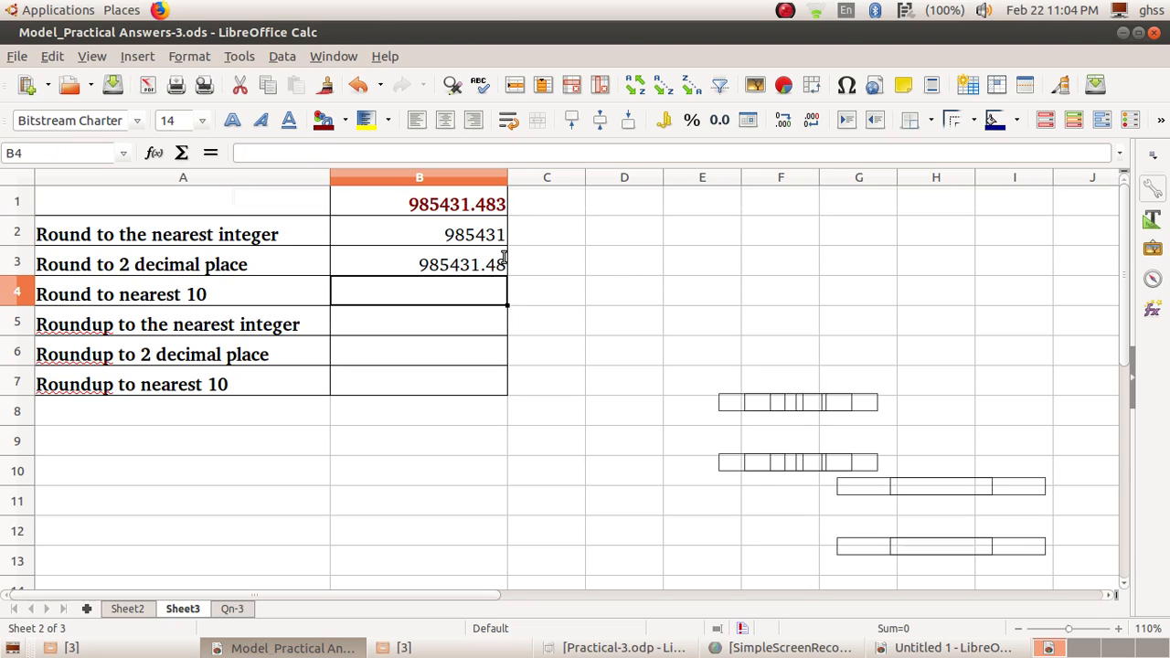
- Enter =ROUND(B1,-1) in cell B4 to round the number to the nearest 10
{"action": "type", "text": "=ROU"}
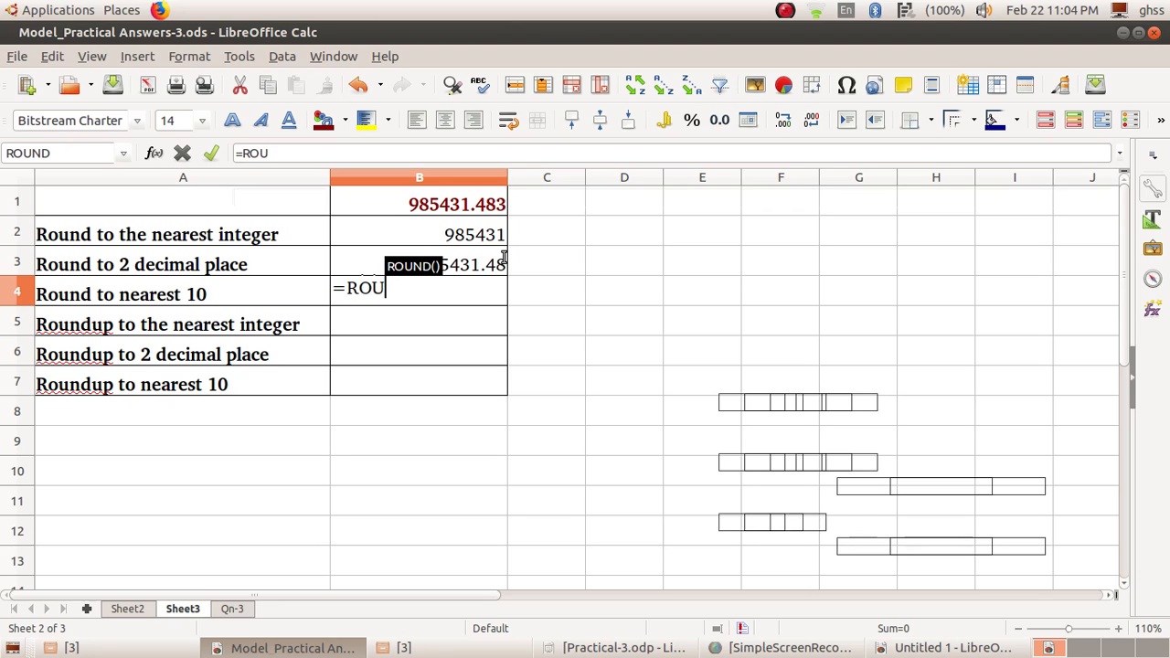
{"action": "type", "text": "ND"}
{"action": "key", "text": "Return"}
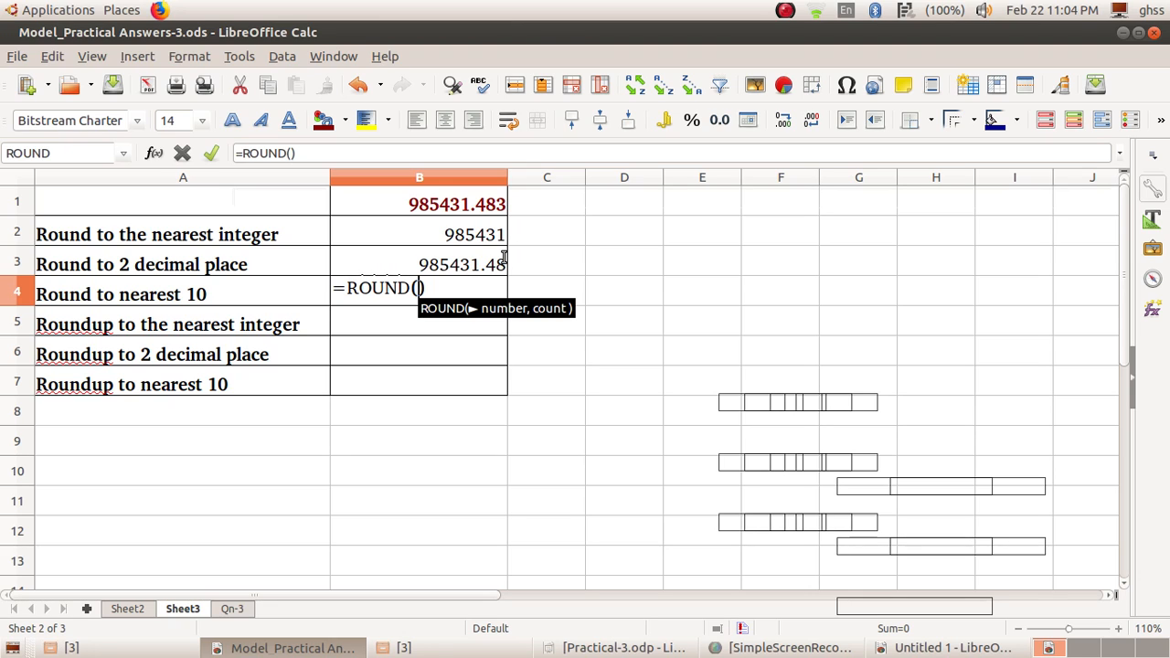
{"action": "left_click", "coordinate": [381, 210]}
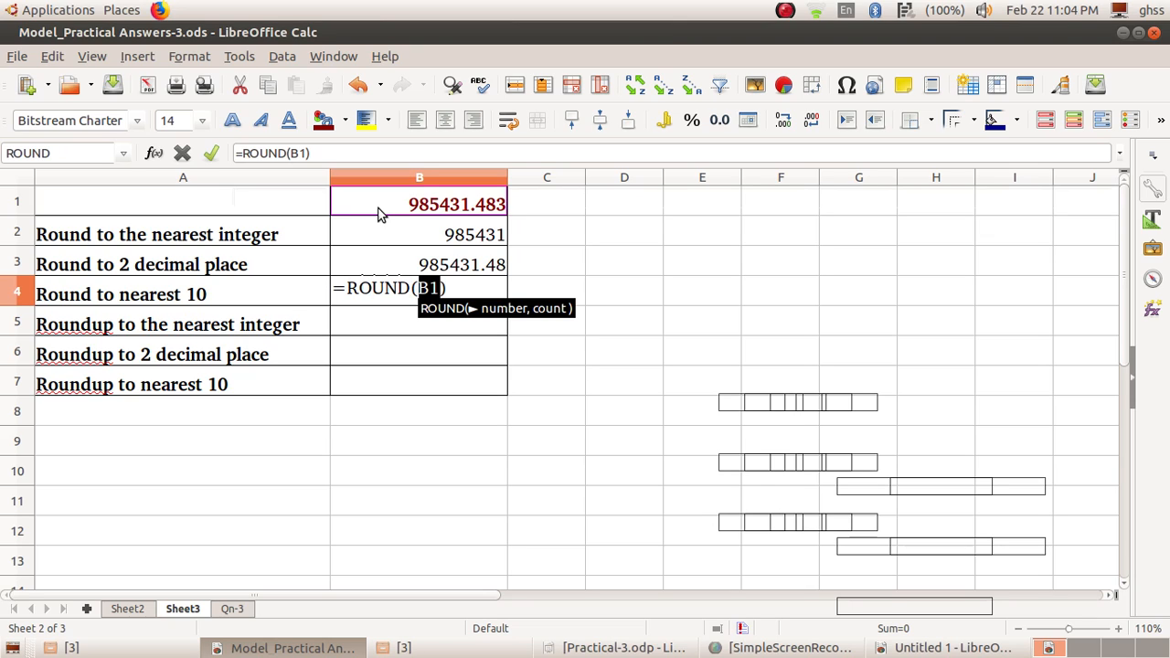
{"action": "type", "text": ","}
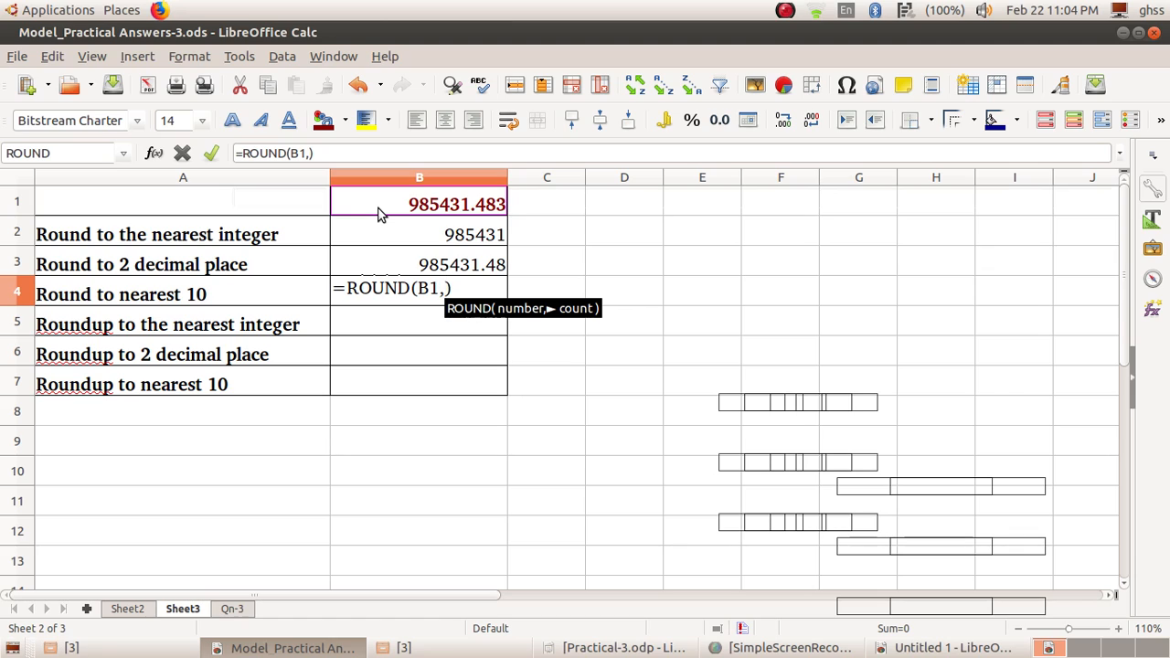
{"action": "type", "text": "-"}
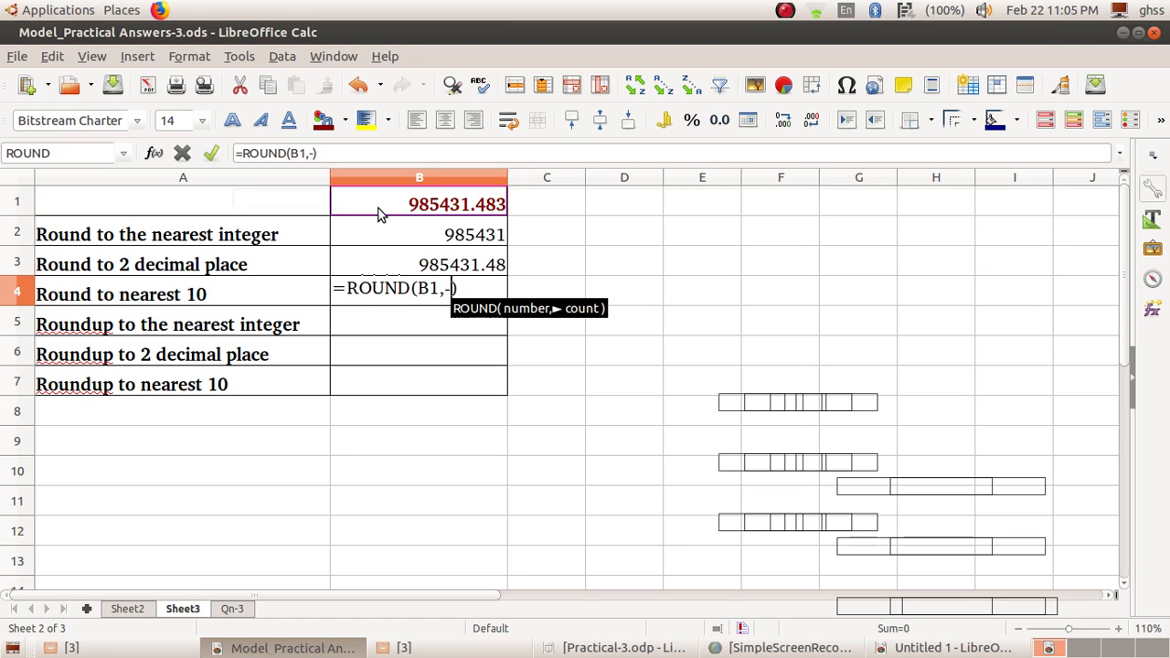
{"action": "type", "text": "1"}
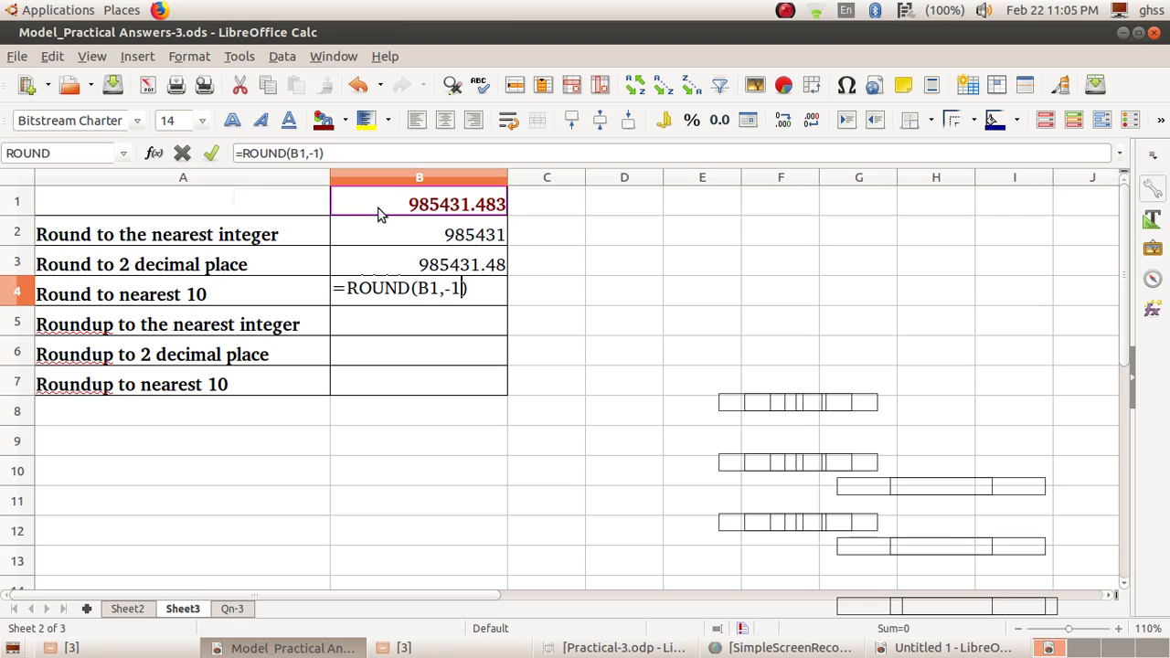
{"action": "key", "text": "Return"}
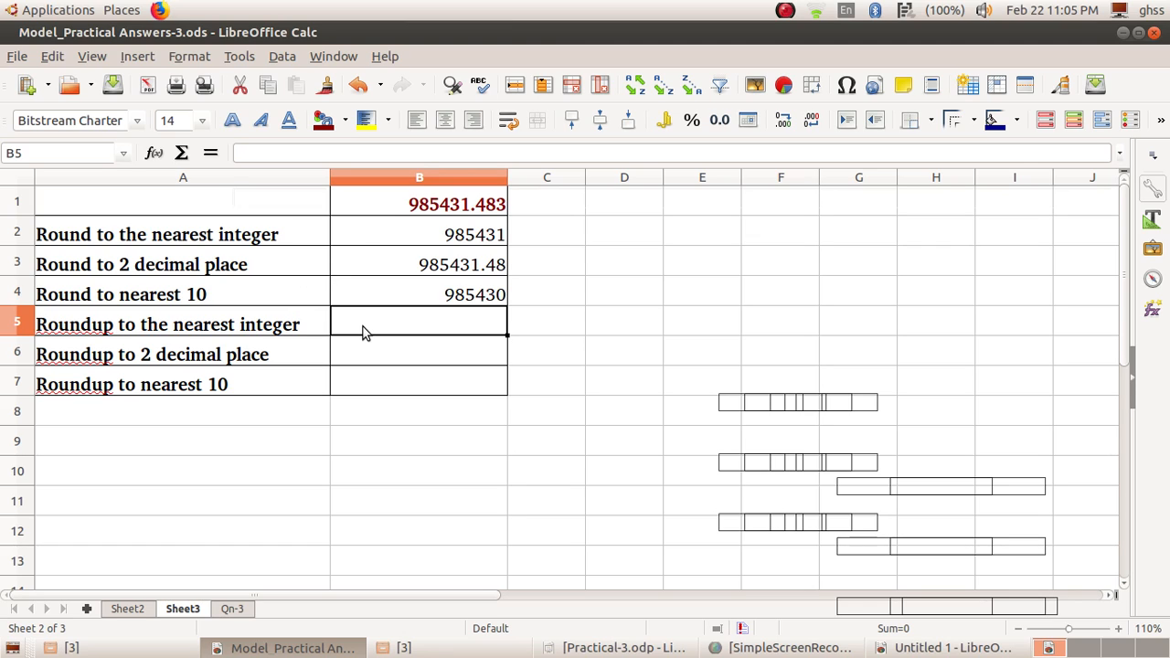
- Enter =ROUNDUP(B1,0) in cell B5 to round the number up to the nearest integer
{"action": "type", "text": "=RO"}
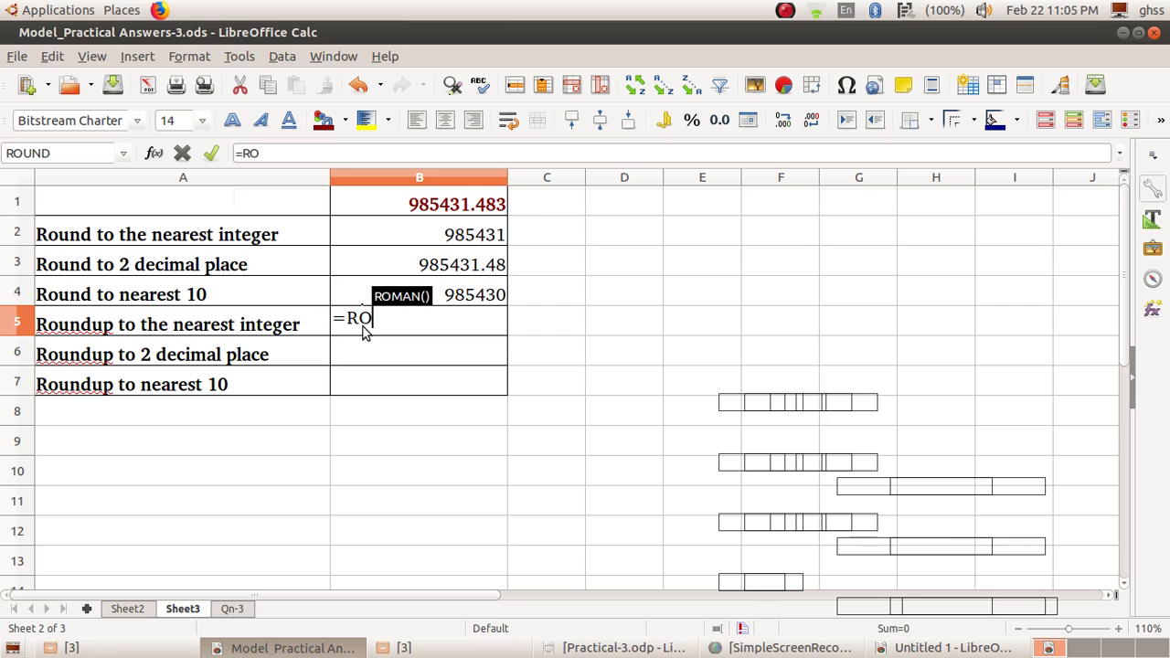
{"action": "type", "text": "UNDUP"}
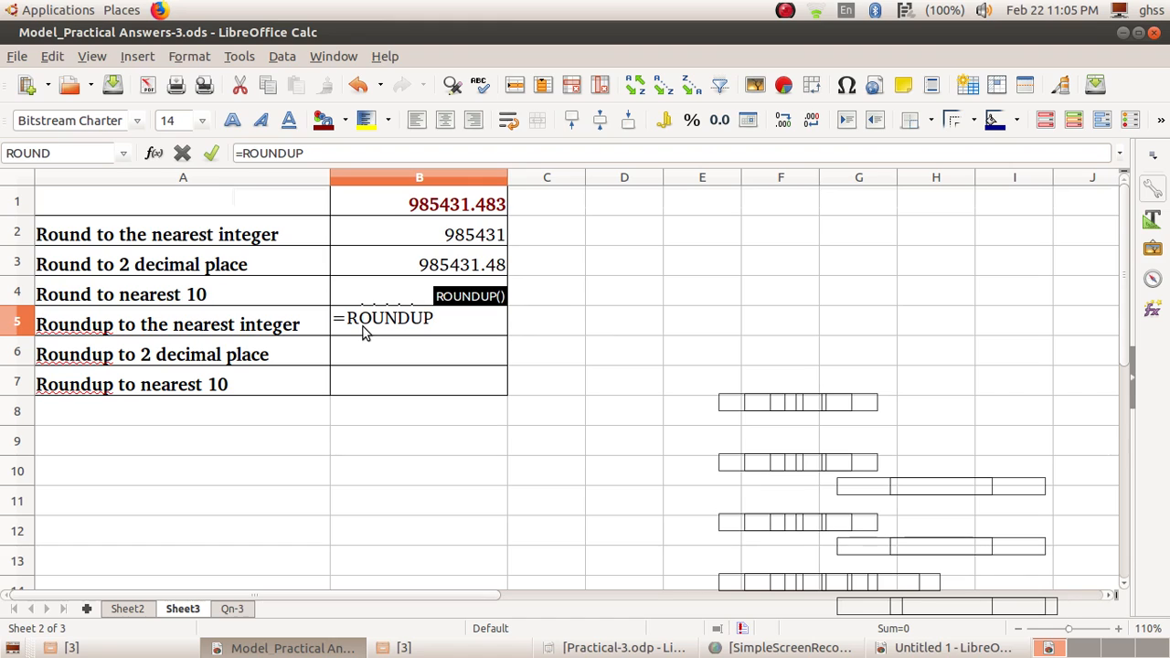
{"action": "key", "text": "Return"}
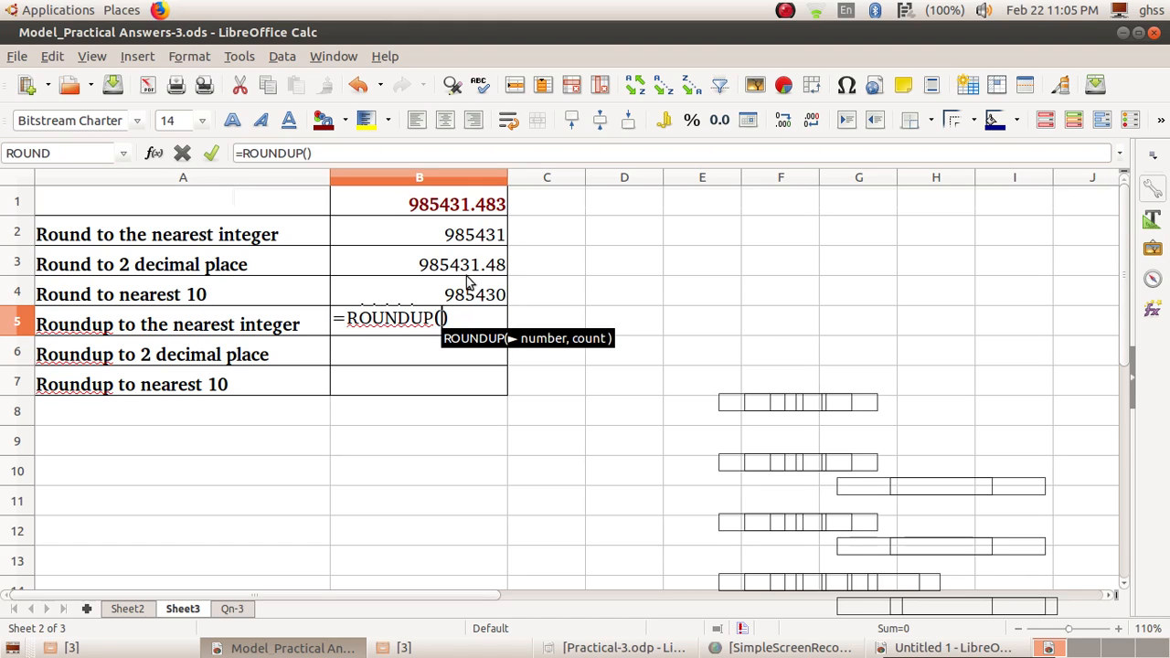
{"action": "left_click", "coordinate": [439, 205]}
{"action": "type", "text": ",0"}
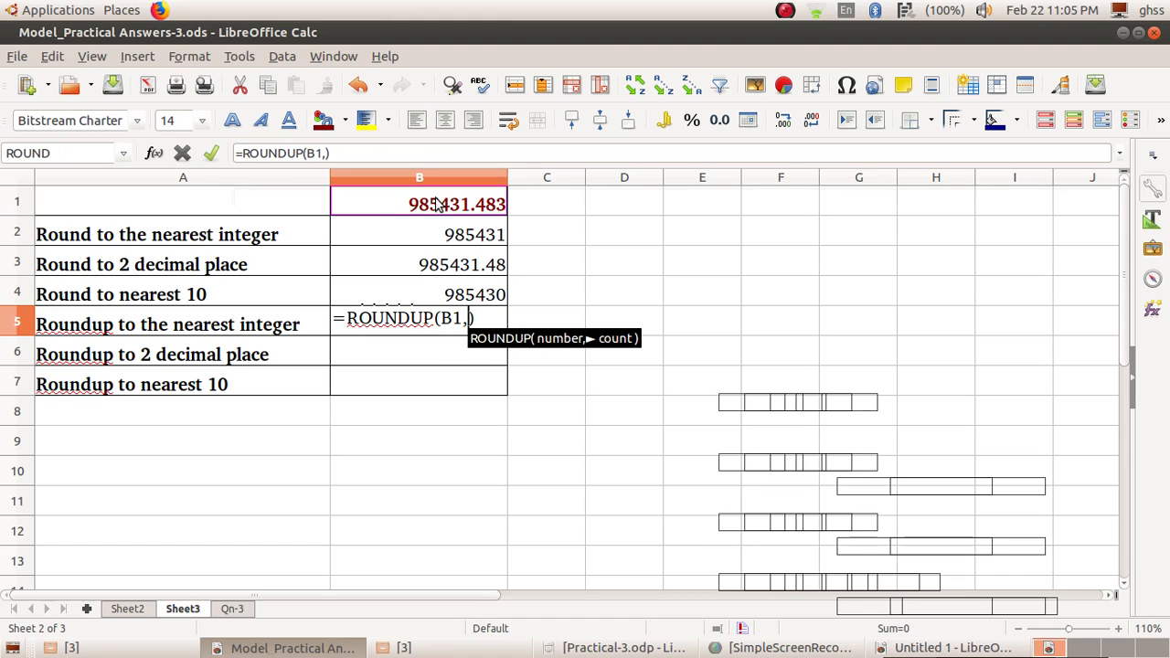
{"action": "key", "text": "Return"}
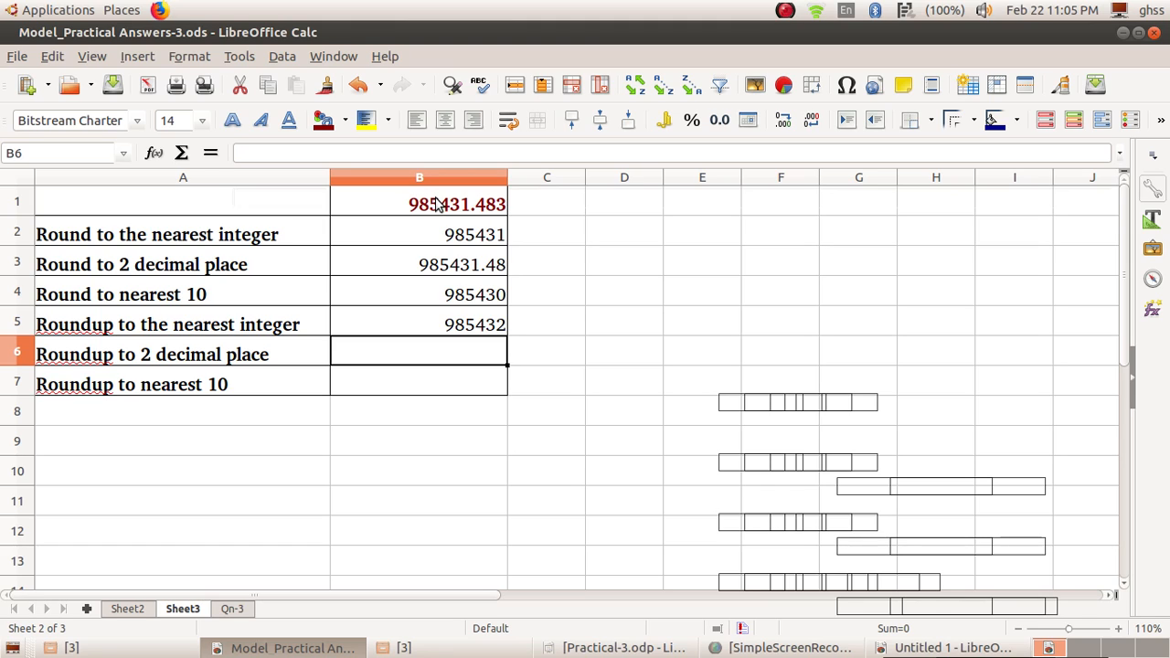
- Enter =ROUNDUP(B1,2) in cell B6 to round the number up to 2 decimal places
{"action": "type", "text": "="}
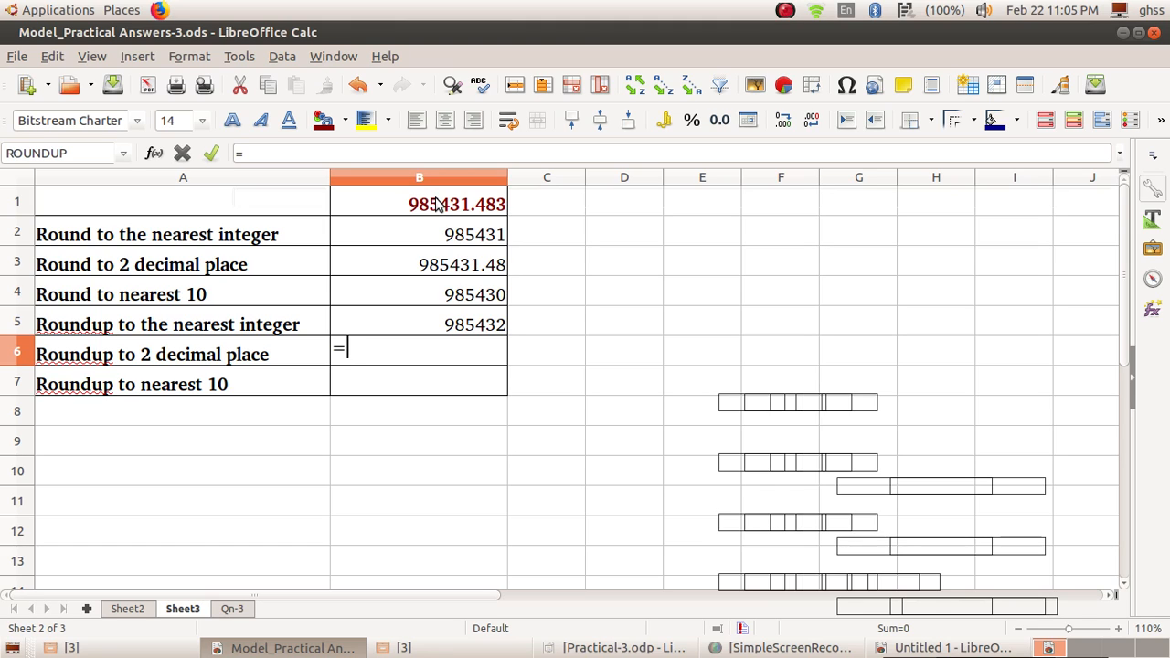
{"action": "type", "text": "ROUND"}
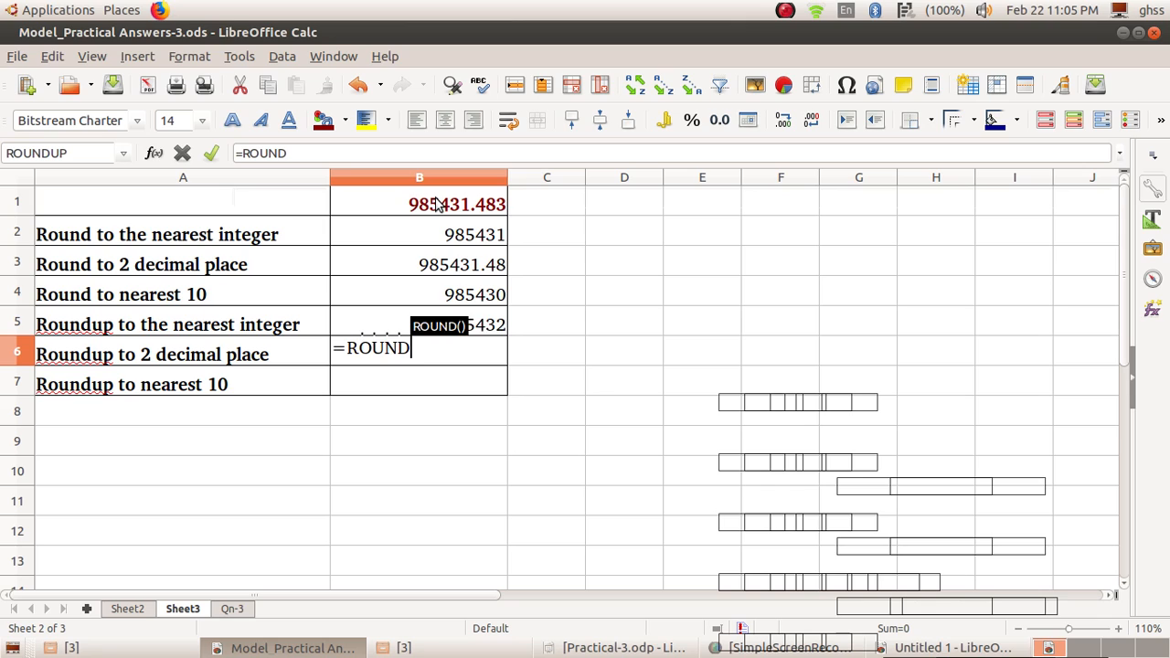
{"action": "type", "text": "UP"}
{"action": "key", "text": "Return"}
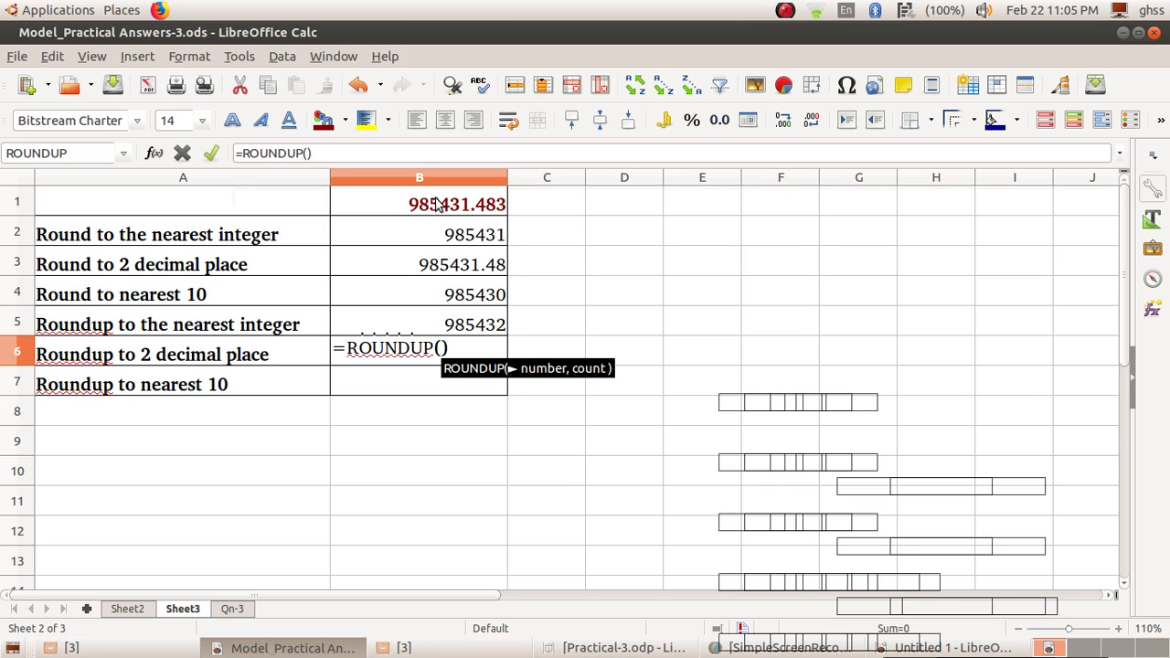
{"action": "left_click", "coordinate": [441, 207]}
{"action": "type", "text": ","}
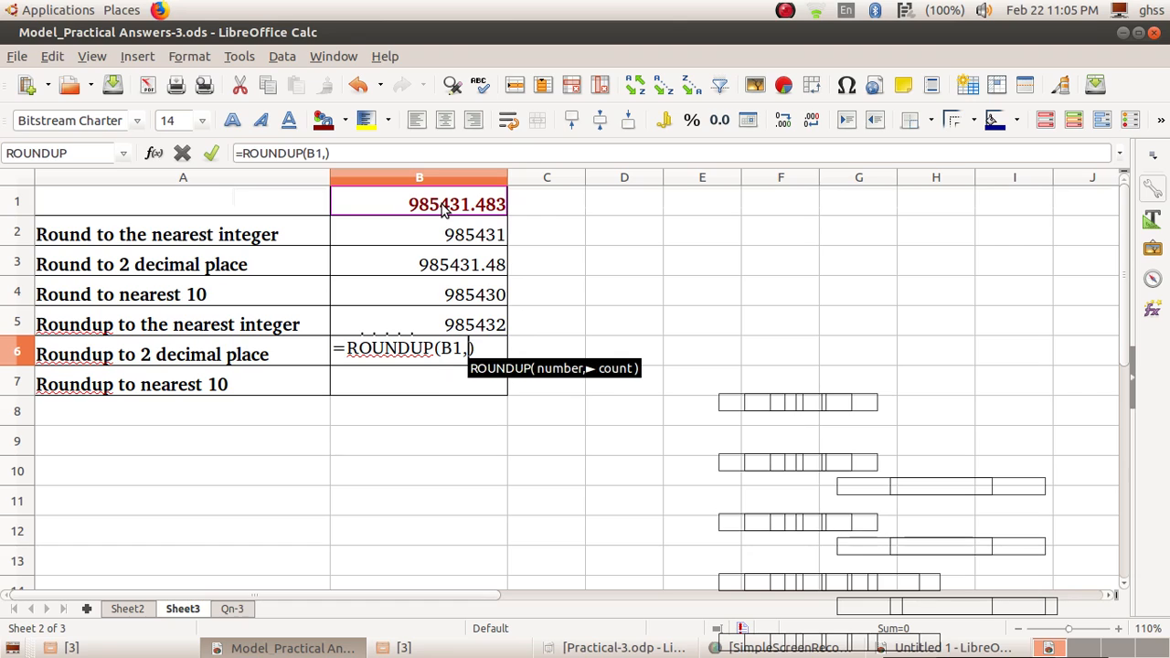
{"action": "type", "text": "2"}
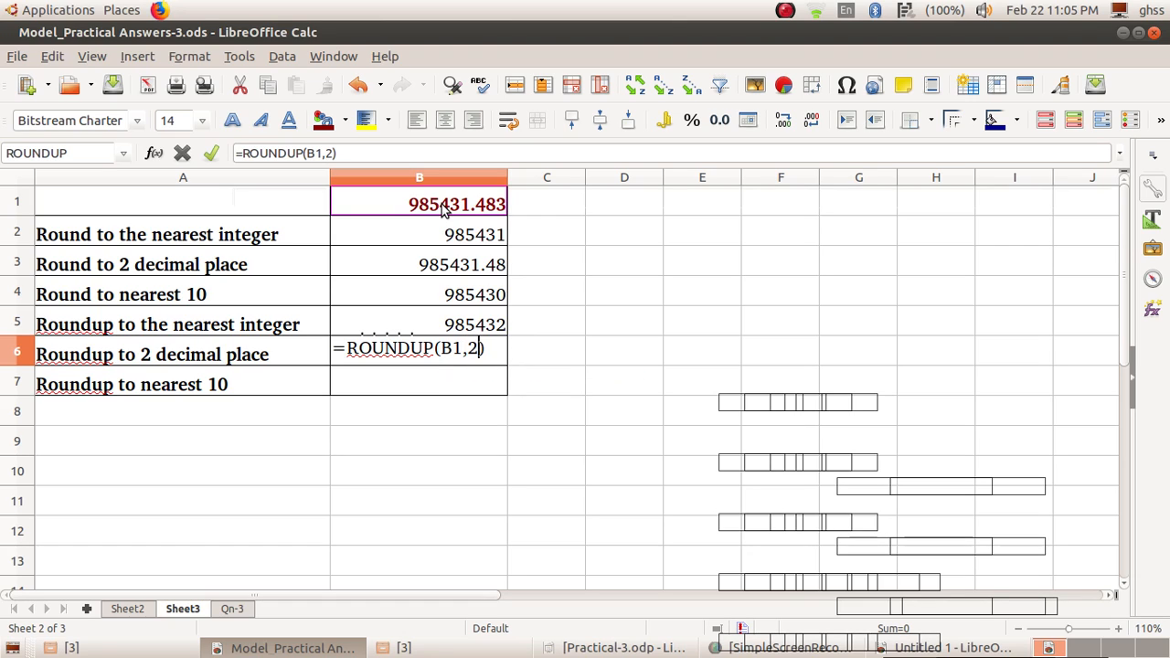
{"action": "key", "text": "Return"}
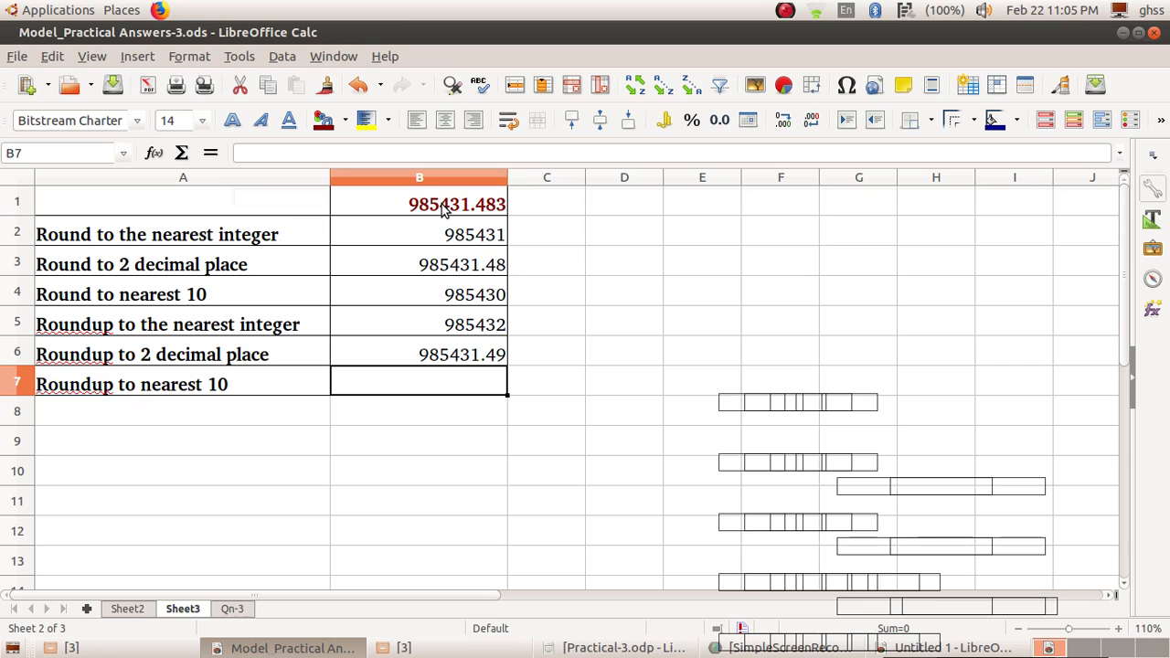
- Enter =ROUNDUP(B1,-1) in cell B7 to round the number up to the nearest 10
{"action": "type", "text": "="}
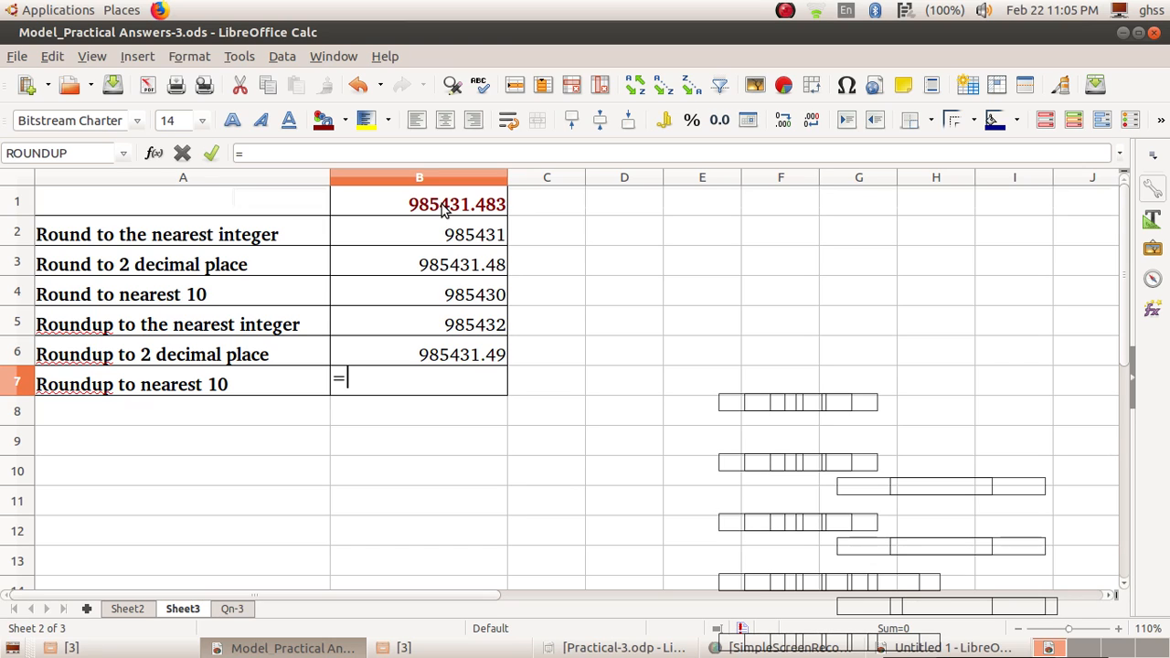
{"action": "type", "text": "ROUNDUP"}
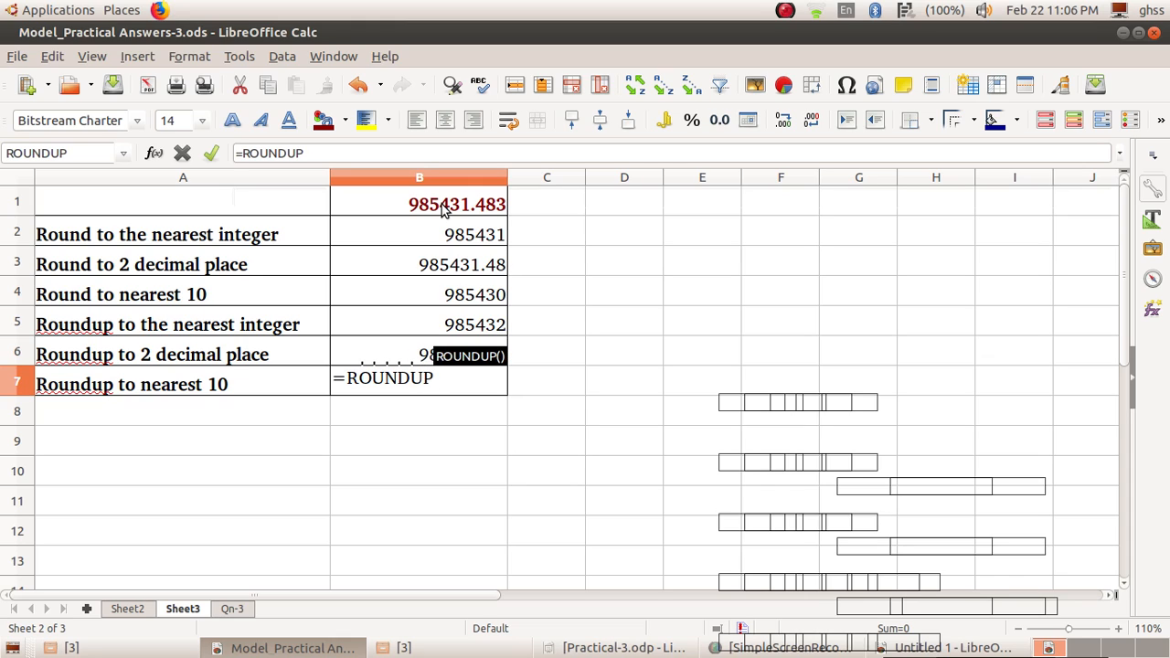
{"action": "key", "text": "Return"}
{"action": "left_click", "coordinate": [443, 210]}
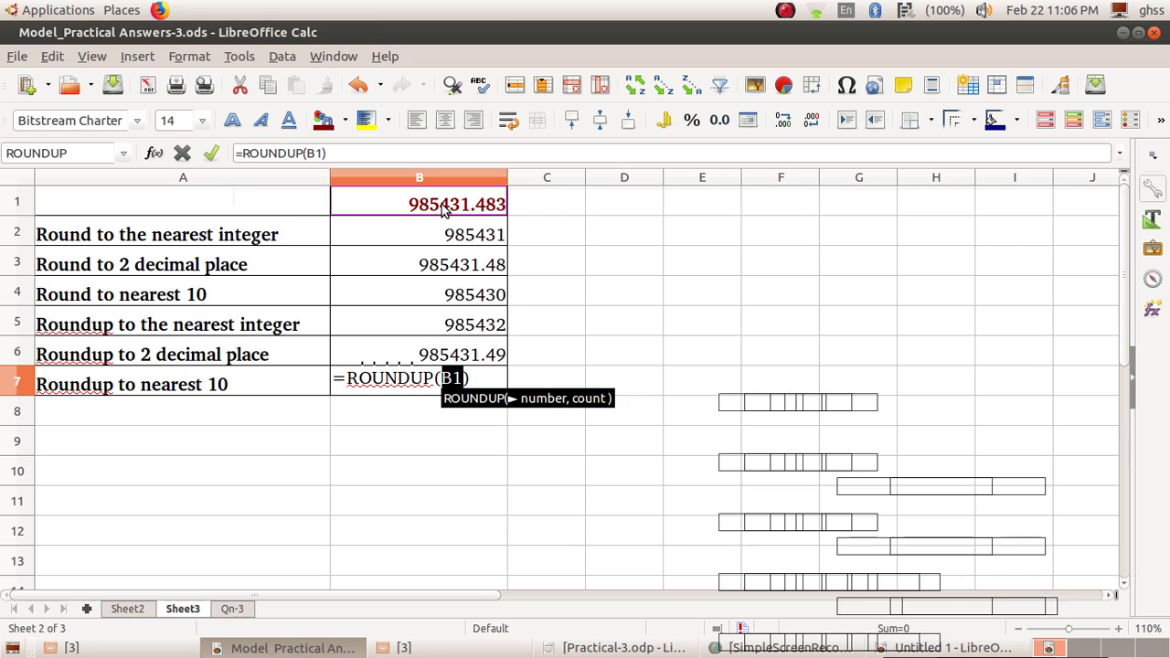
{"action": "type", "text": ",-1"}
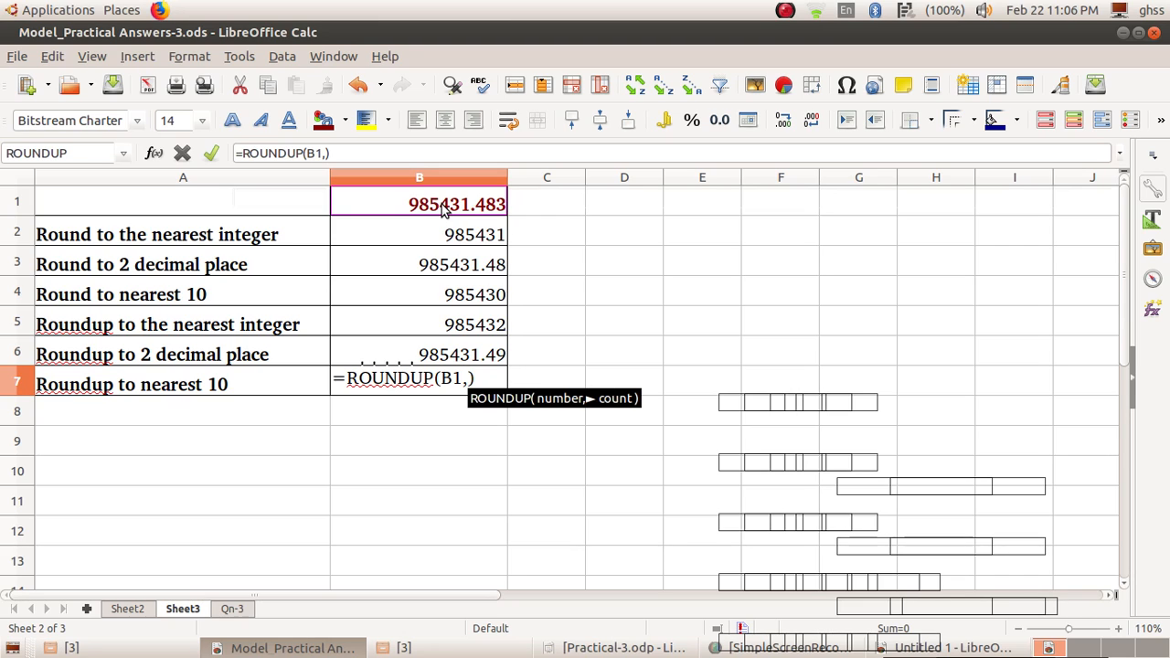
{"action": "key", "text": "Return"}
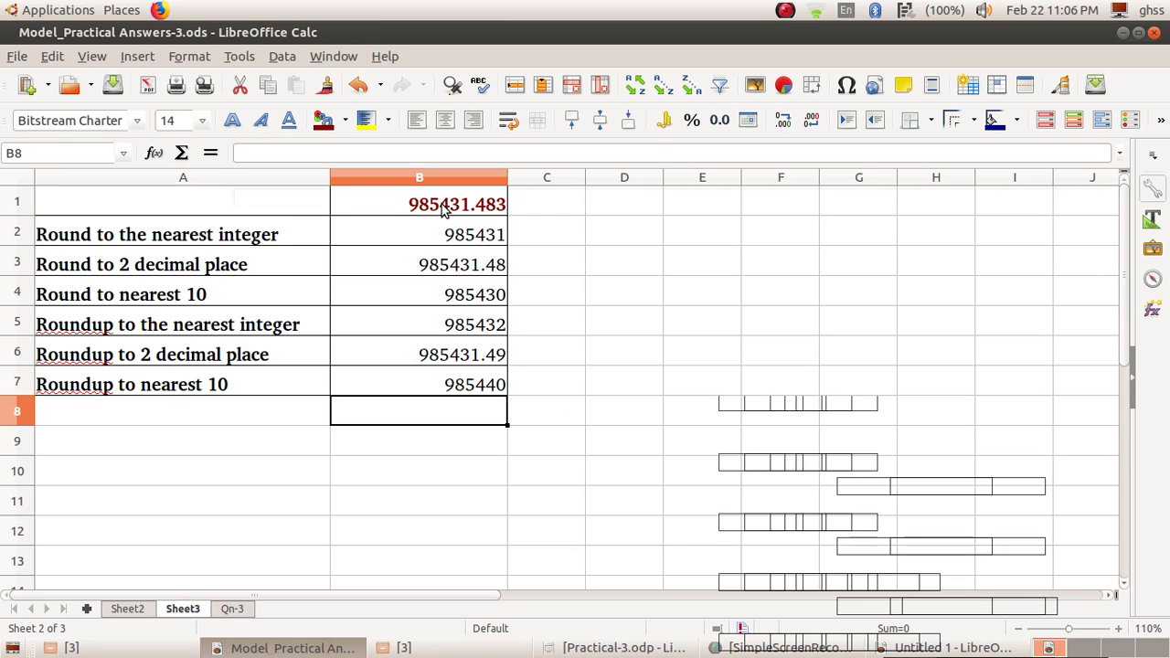